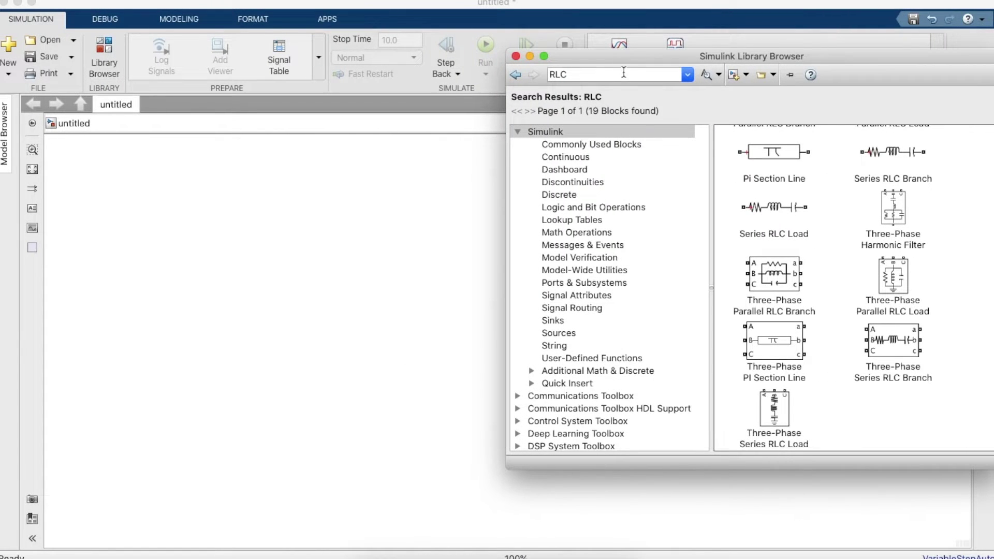
# - Clear the old search term from the Library Browser search box
pyautogui.doubleClick(625, 75)
pyautogui.press('BackSpace')
# - Search for DC Voltage and place a DC Voltage Source on the canvas
pyautogui.write('DC')
pyautogui.press('Down')
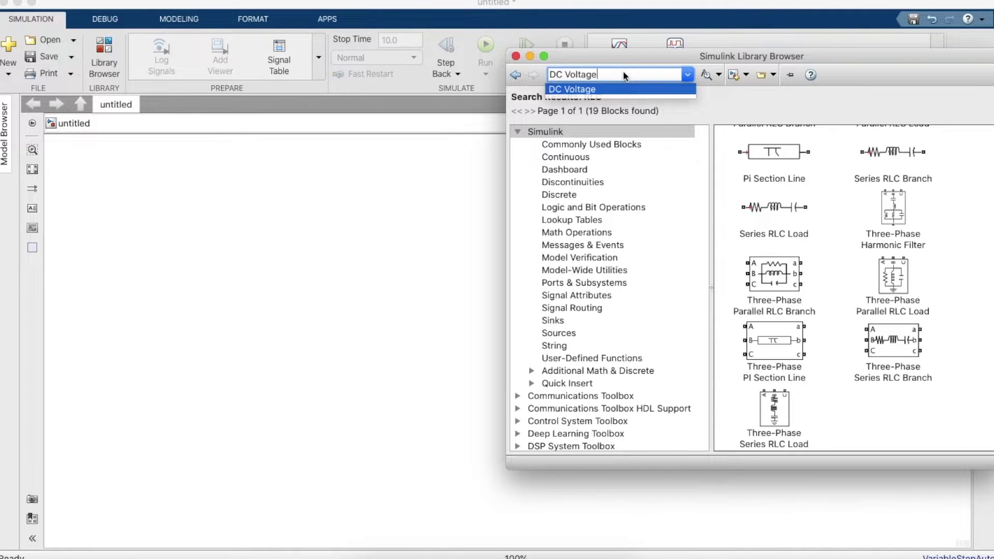
pyautogui.press('Return')
pyautogui.scroll(-5, 829, 301)
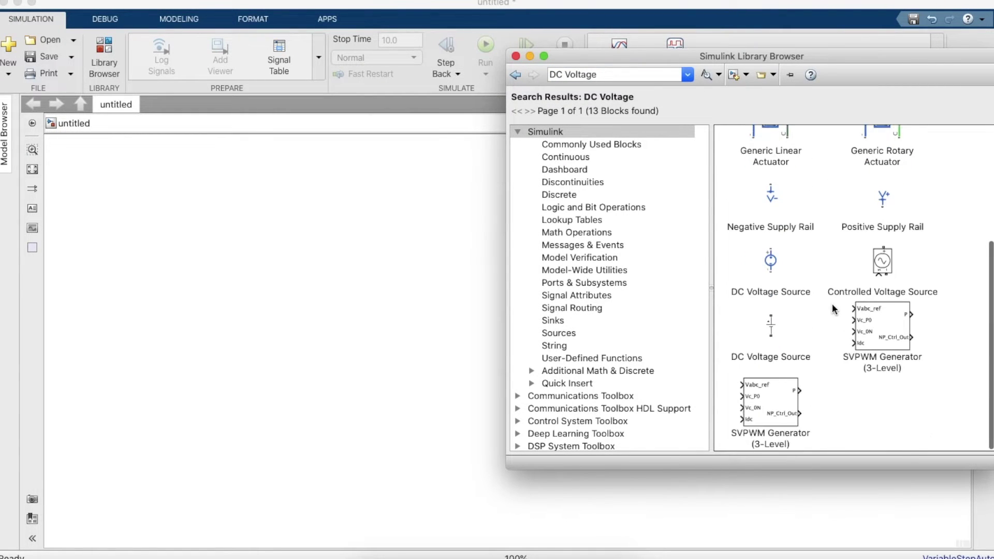
pyautogui.click(750, 339)
pyautogui.moveTo(378, 273); pyautogui.dragTo(219, 302)
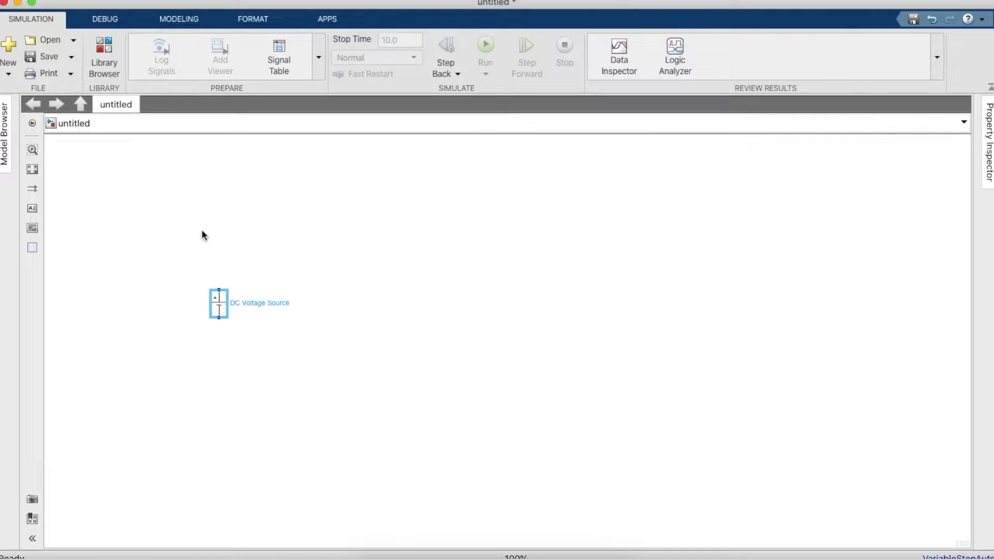
# - Add a Series RLC Branch from an RLC search, rotate it vertical and reposition it
pyautogui.click(106, 49)
pyautogui.click(627, 78)
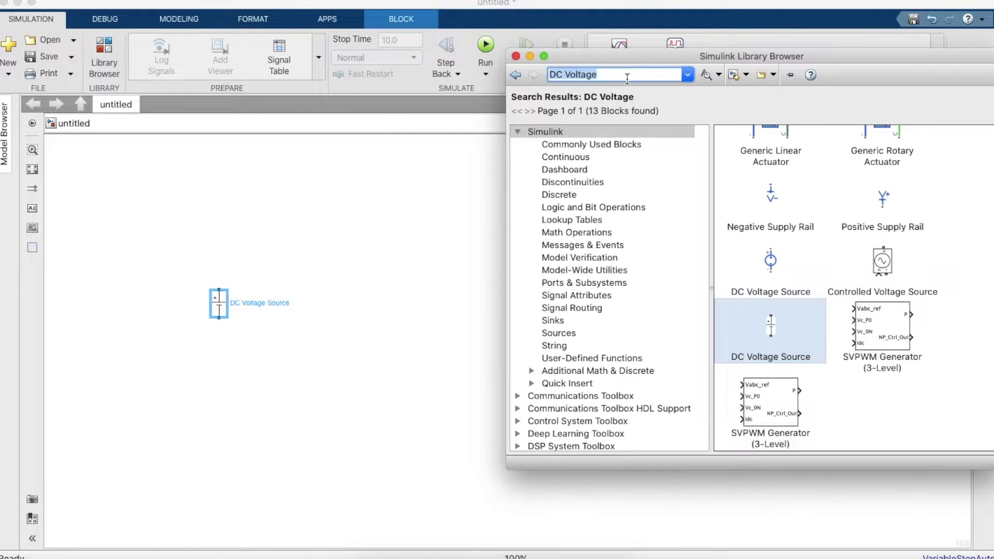
pyautogui.write('RLC')
pyautogui.press('Return')
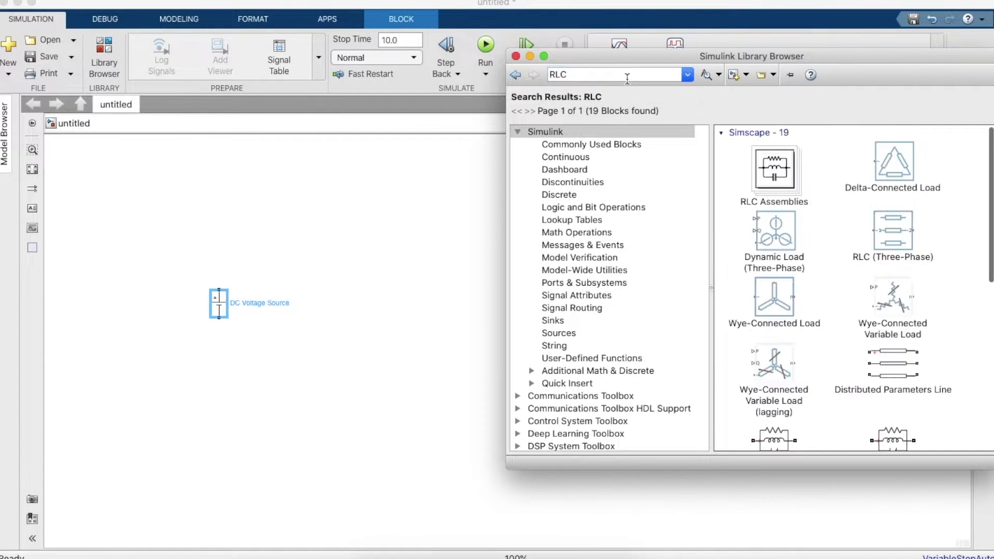
pyautogui.scroll(-5, 816, 269)
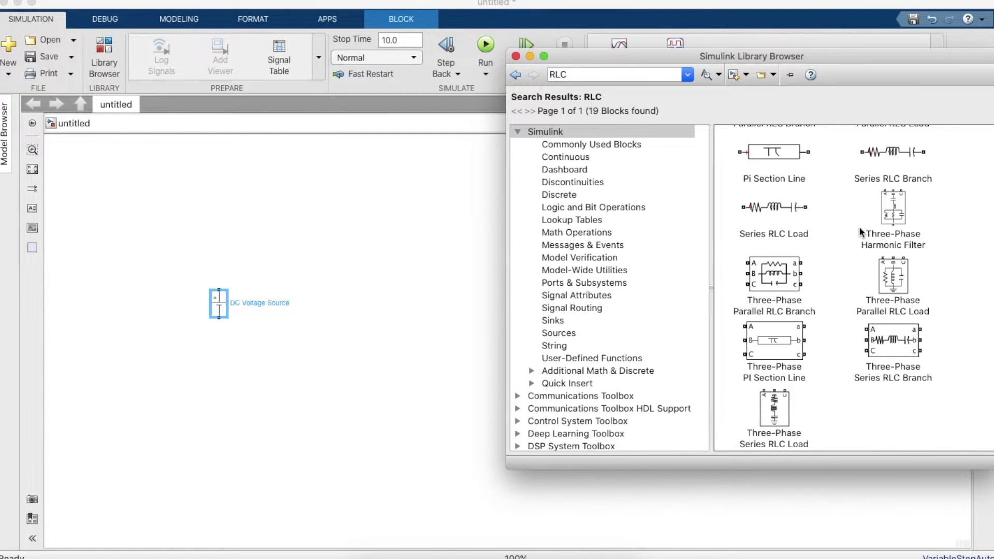
pyautogui.scroll(1, 834, 216)
pyautogui.click(875, 175)
pyautogui.moveTo(743, 163); pyautogui.dragTo(348, 242)
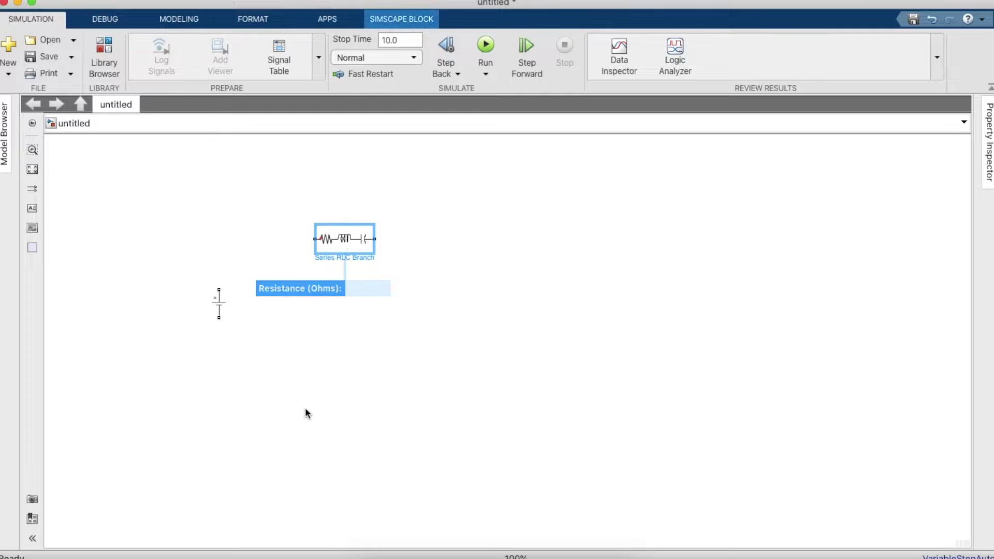
pyautogui.click(306, 413)
pyautogui.click(347, 239)
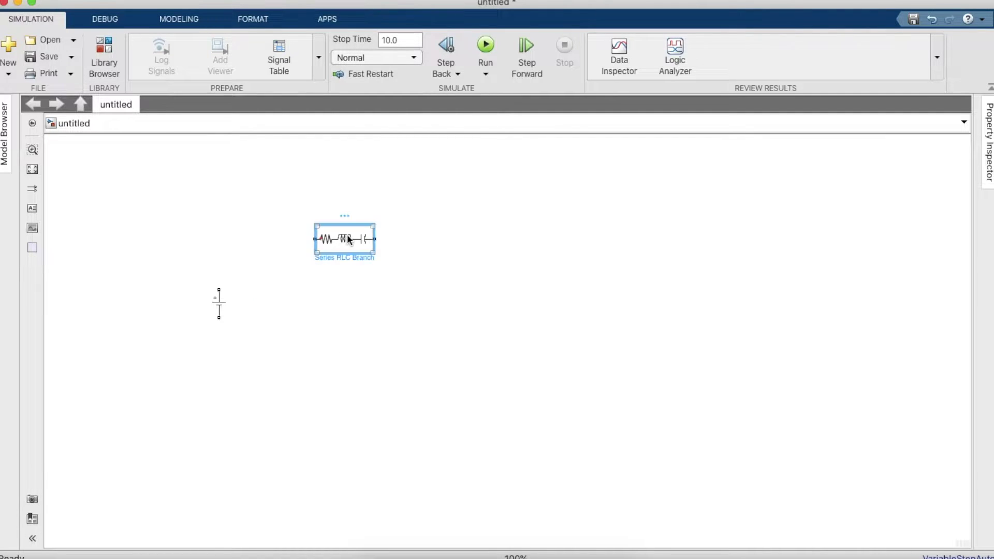
pyautogui.hotkey('ctrl', 'r')
pyautogui.moveTo(348, 239); pyautogui.dragTo(316, 253)
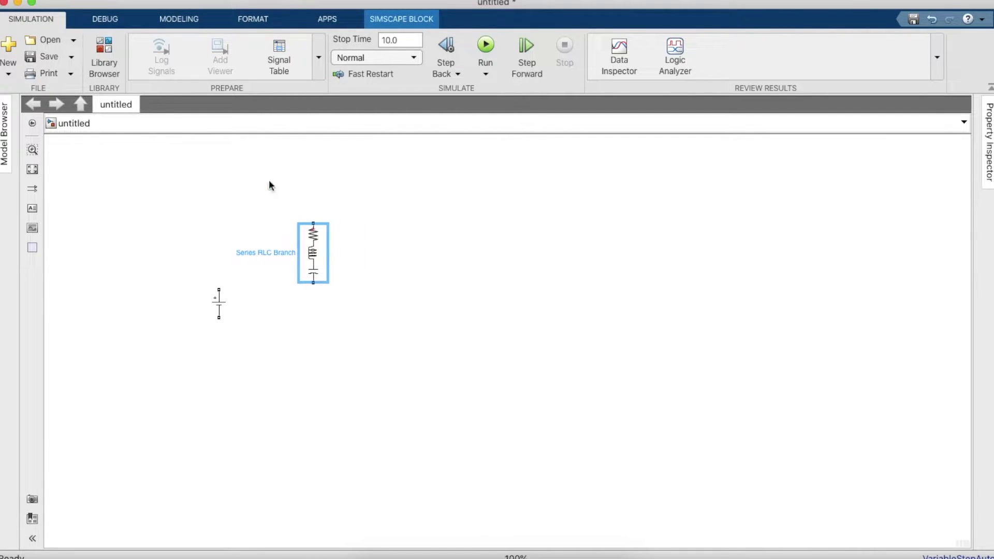
pyautogui.click(106, 64)
# - Search for three-level blocks and place a Three-Level Bridge on the canvas
pyautogui.click(599, 75)
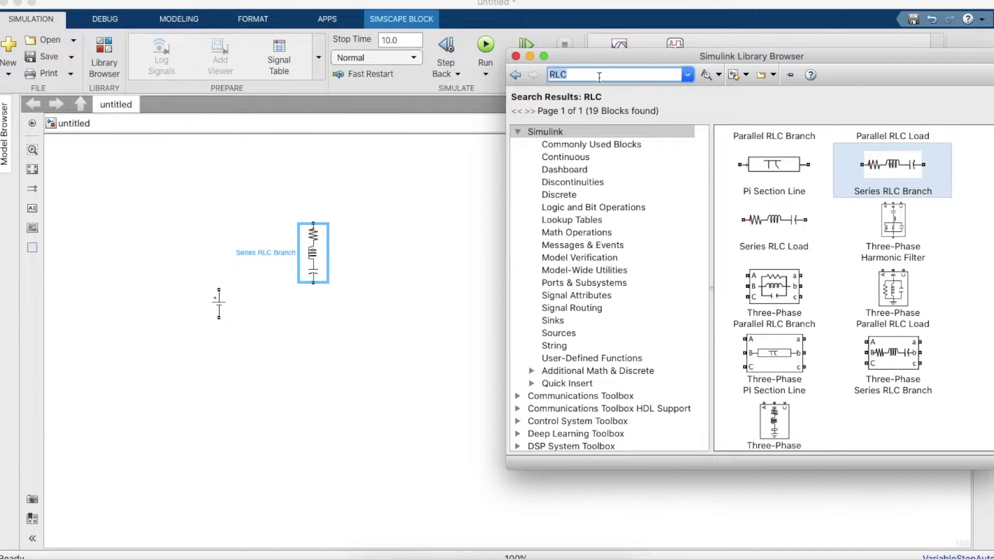
pyautogui.write('three')
pyautogui.press('Down')
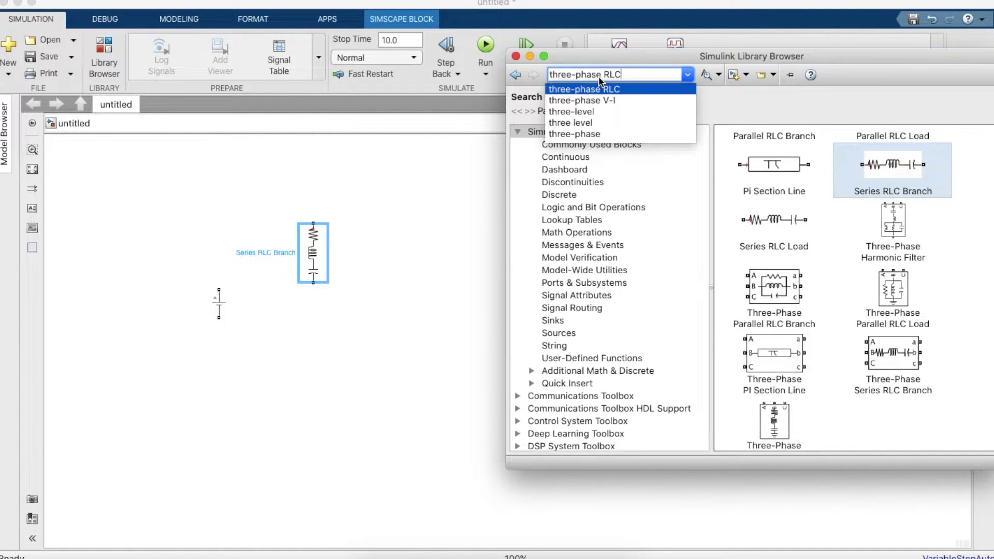
pyautogui.press('Down')
pyautogui.press('Down')
pyautogui.press('Return')
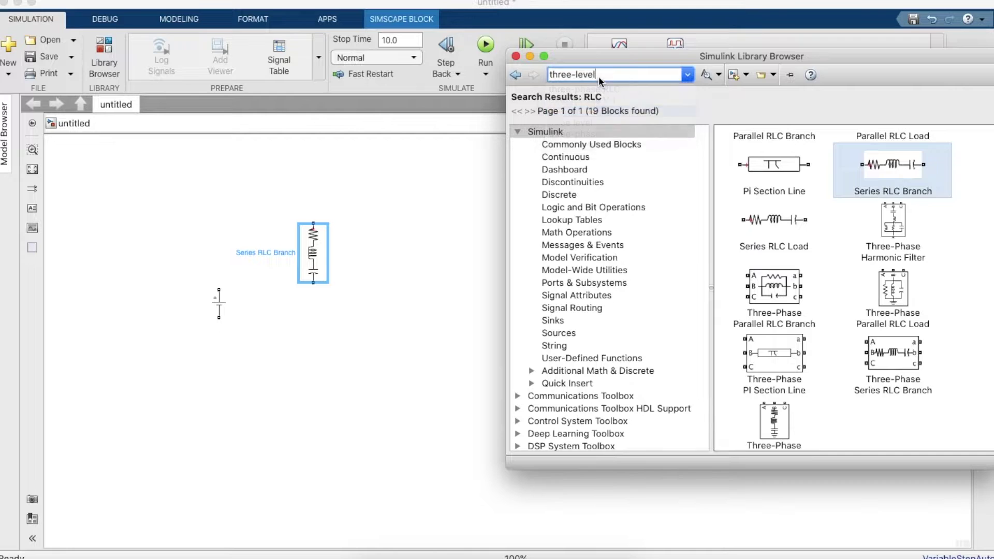
pyautogui.scroll(-5, 812, 371)
pyautogui.scroll(5, 812, 372)
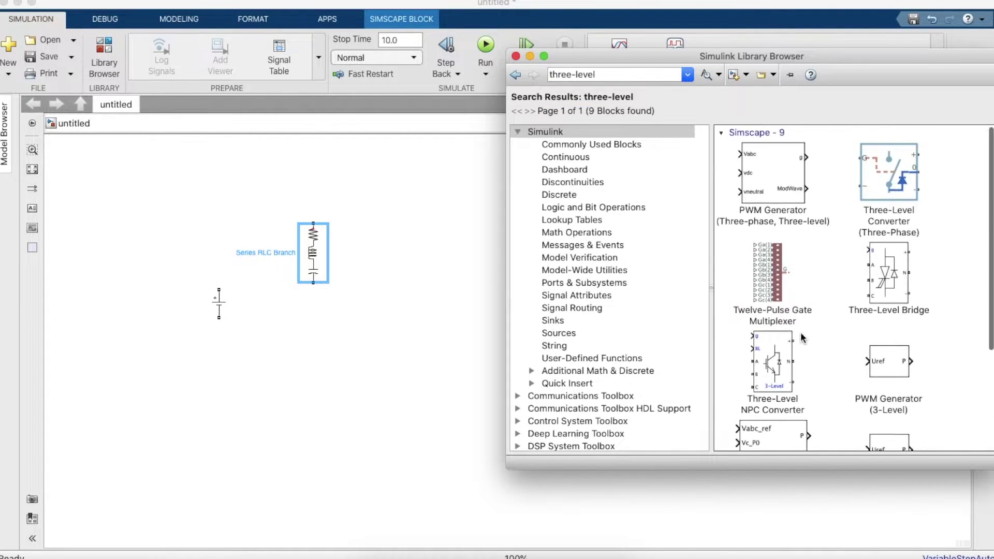
pyautogui.click(872, 295)
pyautogui.moveTo(888, 282); pyautogui.dragTo(432, 314)
# - Rotate the Three-Level Bridge and flip it up-down
pyautogui.press('super+r')
pyautogui.press('super+r')
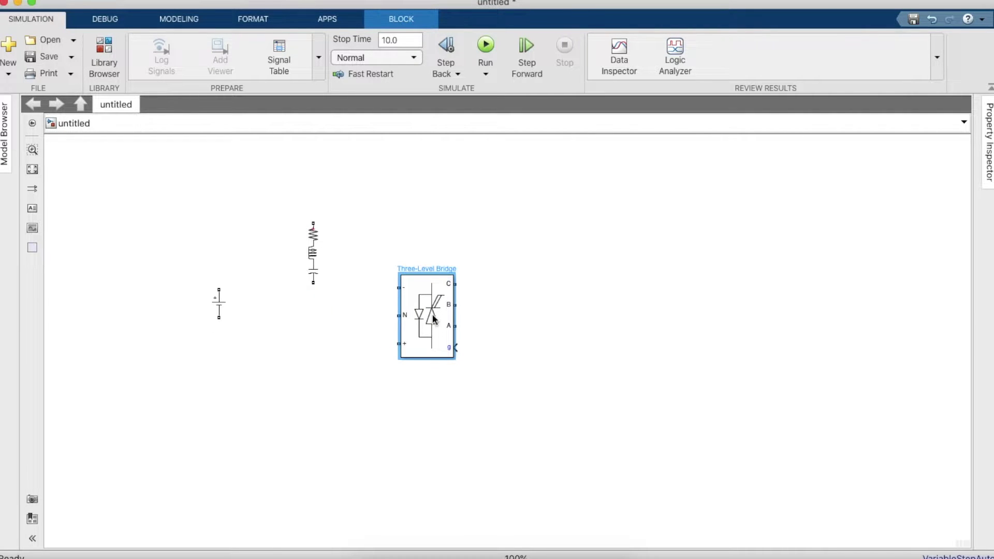
pyautogui.rightClick(433, 313)
pyautogui.moveTo(500, 223)
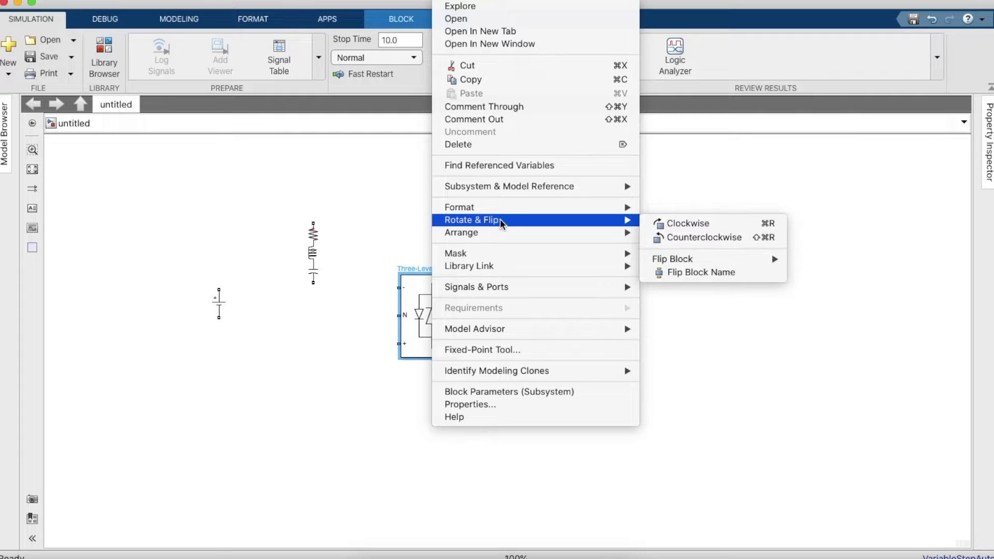
pyautogui.moveTo(673, 261)
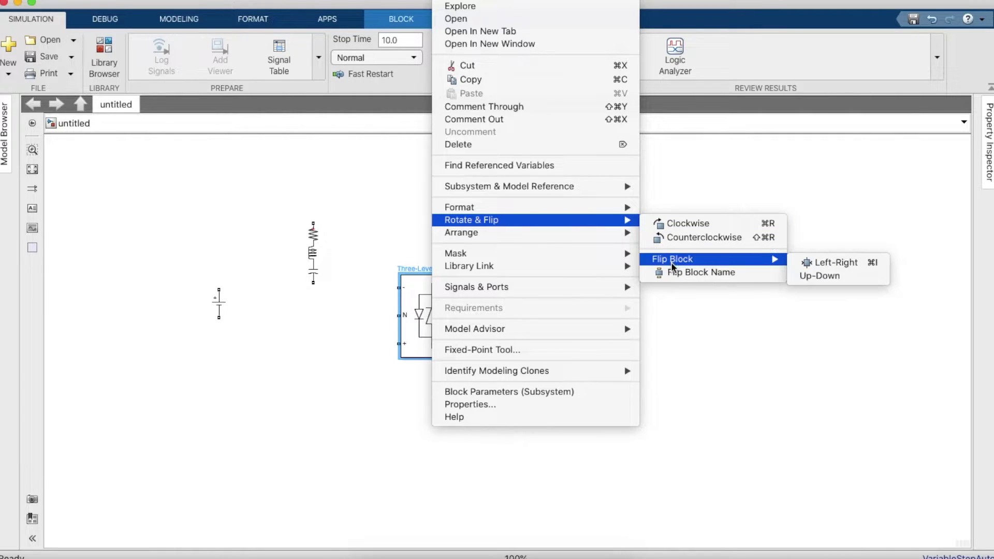
pyautogui.click(824, 275)
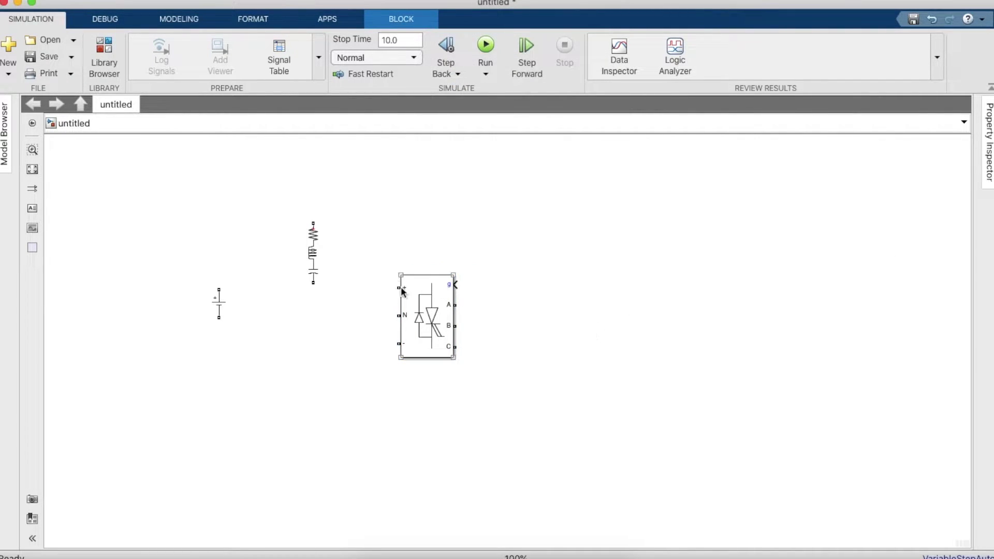
pyautogui.click(193, 325)
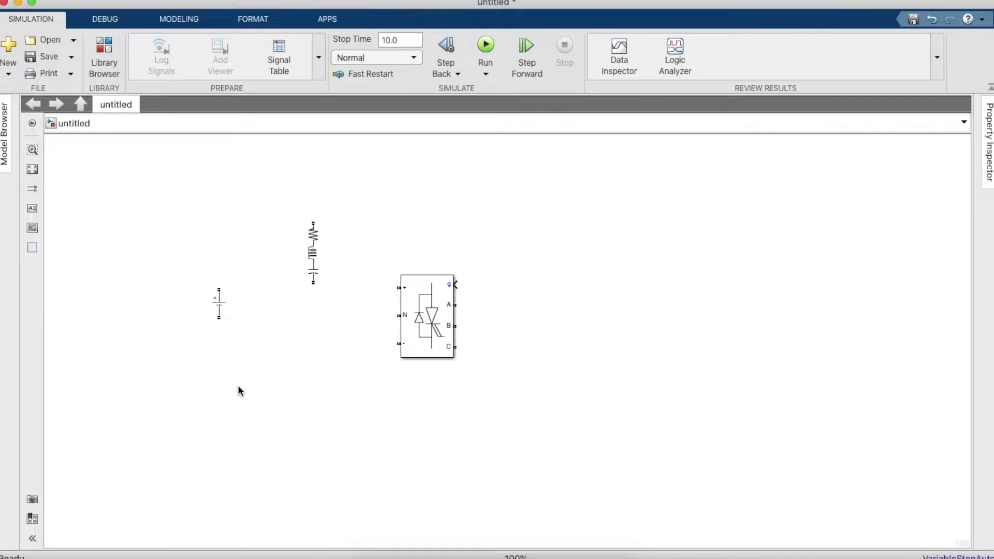
# - Place a Three-Phase V-I Measurement block to the right of the bridge
pyautogui.click(103, 55)
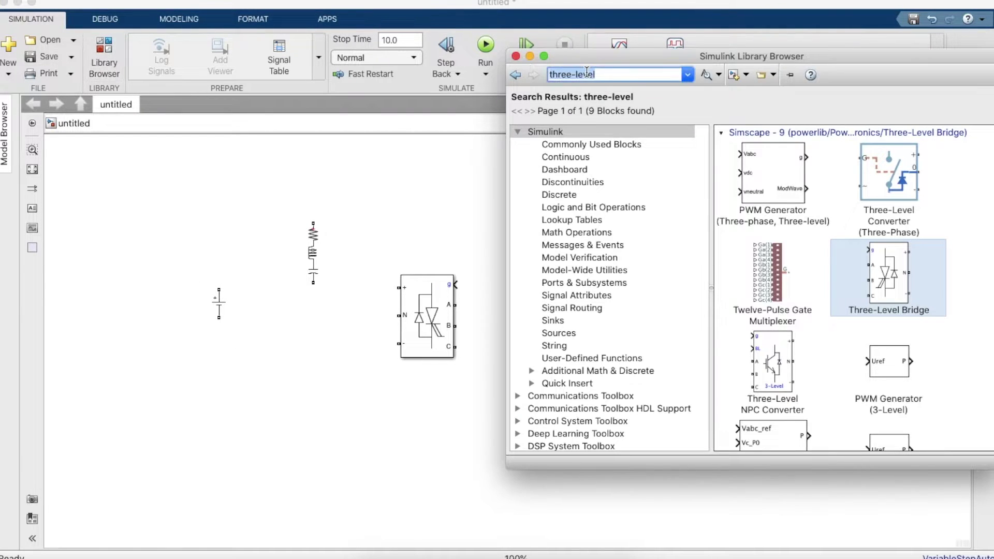
pyautogui.click(632, 75)
pyautogui.press('BackSpace')
pyautogui.press('BackSpace')
pyautogui.press('BackSpace')
pyautogui.press('BackSpace')
pyautogui.press('BackSpace')
pyautogui.write('pha')
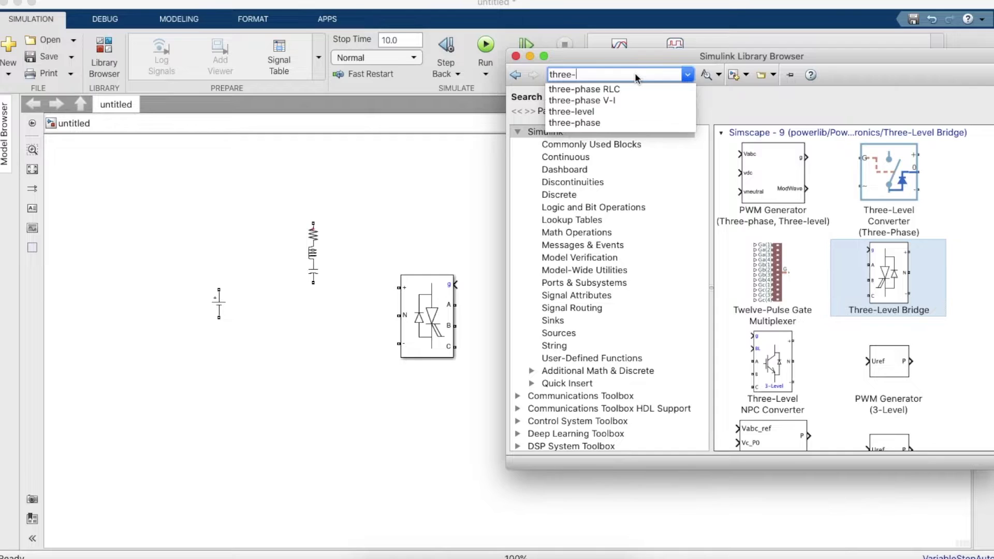
pyautogui.write('se')
pyautogui.press('Down')
pyautogui.press('Down')
pyautogui.press('Return')
pyautogui.moveTo(748, 174); pyautogui.dragTo(530, 325)
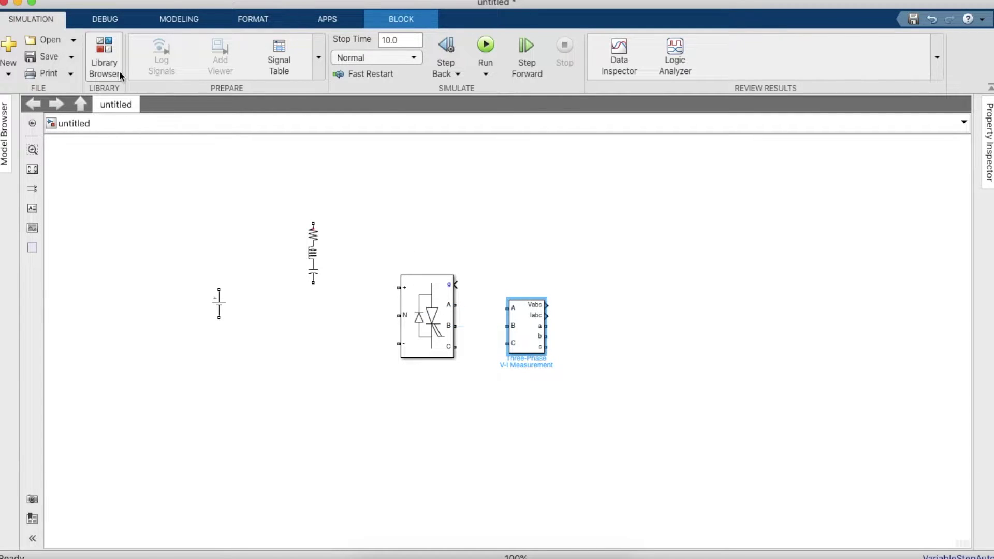
pyautogui.click(302, 252)
# - Copy the Series RLC Branch to the far right of the model
pyautogui.click(316, 254)
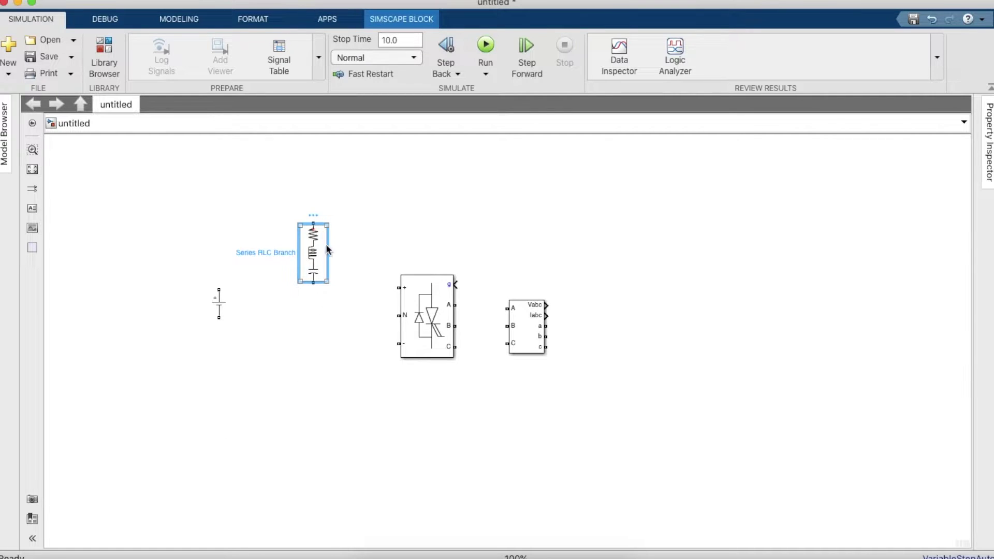
pyautogui.moveTo(325, 244); pyautogui.dragTo(335, 254)
pyautogui.moveTo(277, 346); pyautogui.dragTo(312, 388)
pyautogui.moveTo(324, 267); pyautogui.dragTo(633, 352)
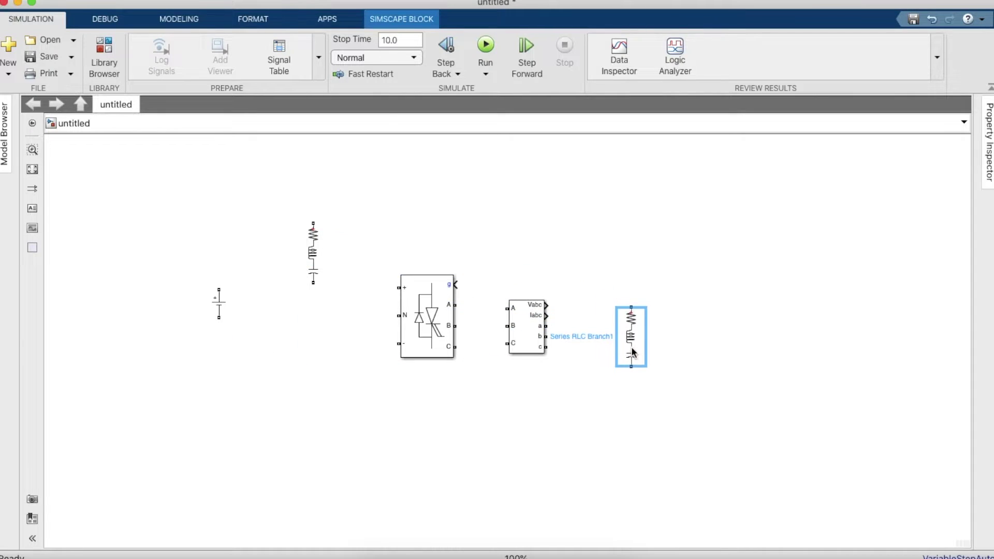
# - Search for ground and place a Ground block below the bridge
pyautogui.click(104, 57)
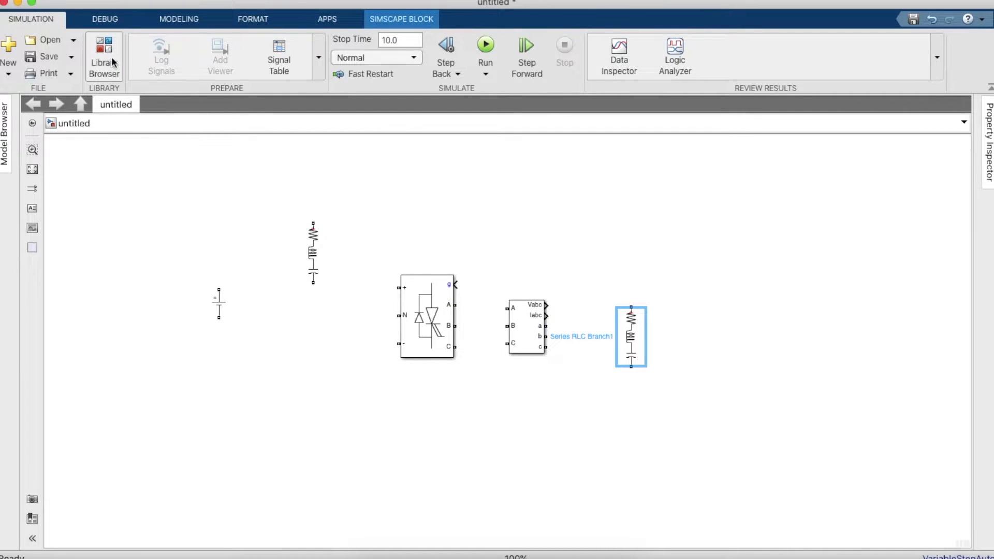
pyautogui.click(625, 75)
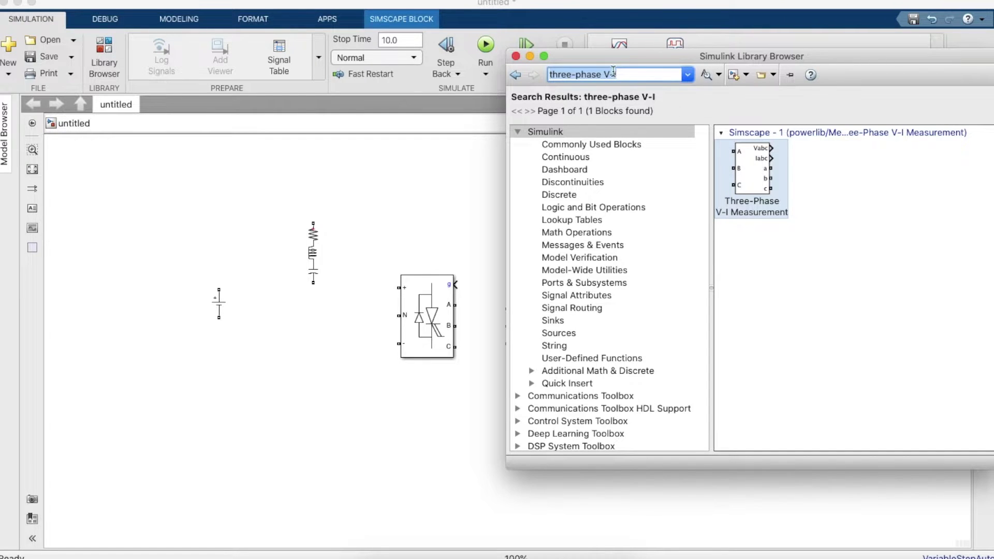
pyautogui.write('grou')
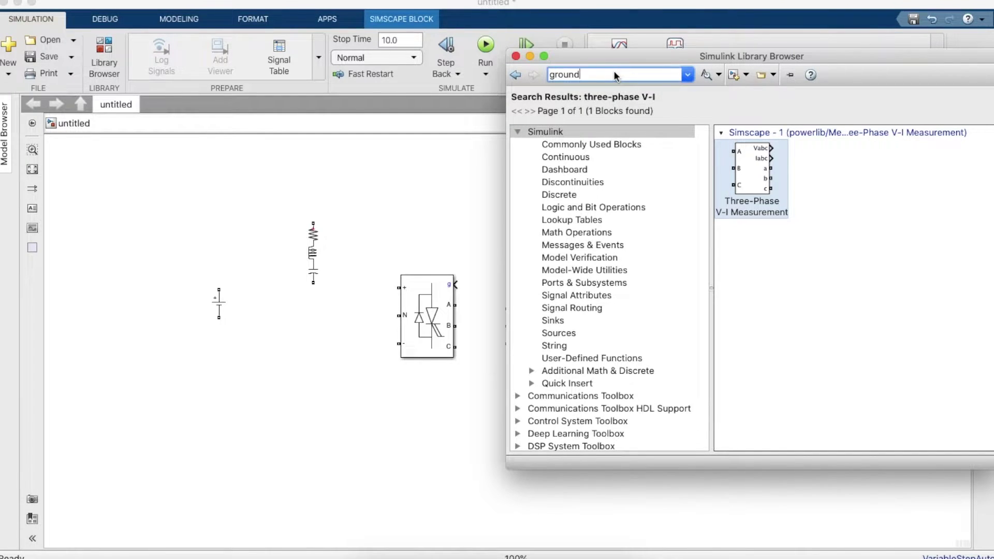
pyautogui.write('nd')
pyautogui.press('Return')
pyautogui.scroll(-5, 792, 262)
pyautogui.click(860, 309)
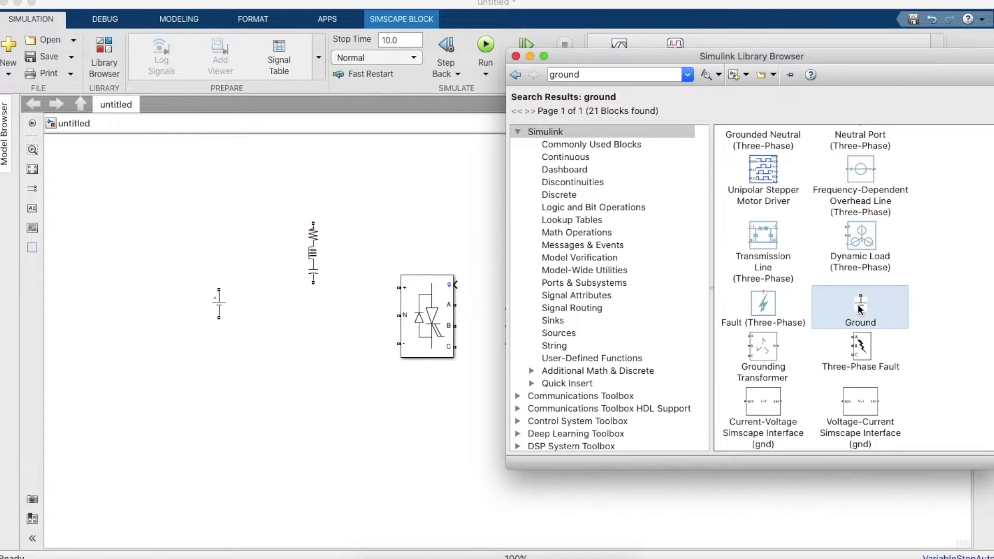
pyautogui.moveTo(859, 309); pyautogui.dragTo(417, 456)
# - Set the DC Voltage Source amplitude to 200
pyautogui.doubleClick(212, 300)
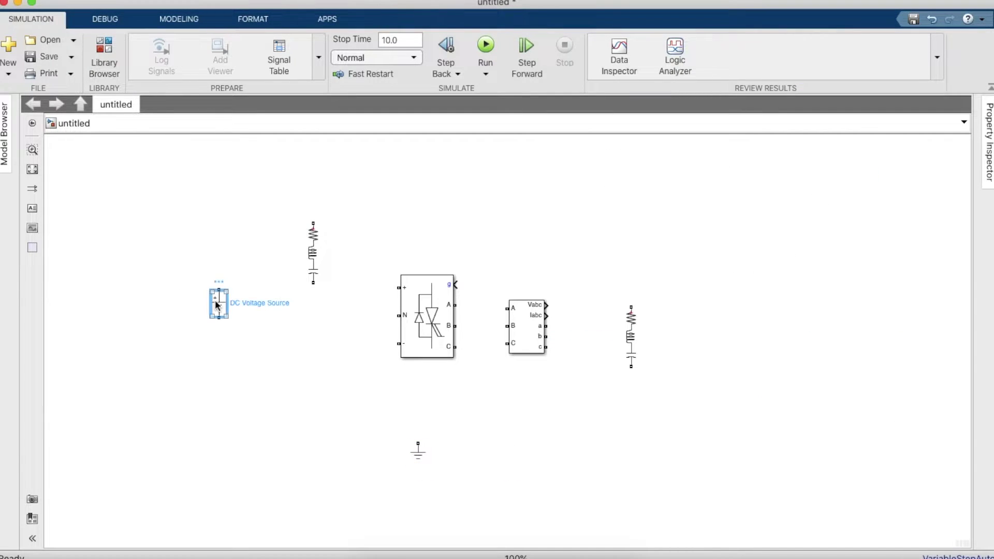
pyautogui.doubleClick(307, 302)
pyautogui.write('200')
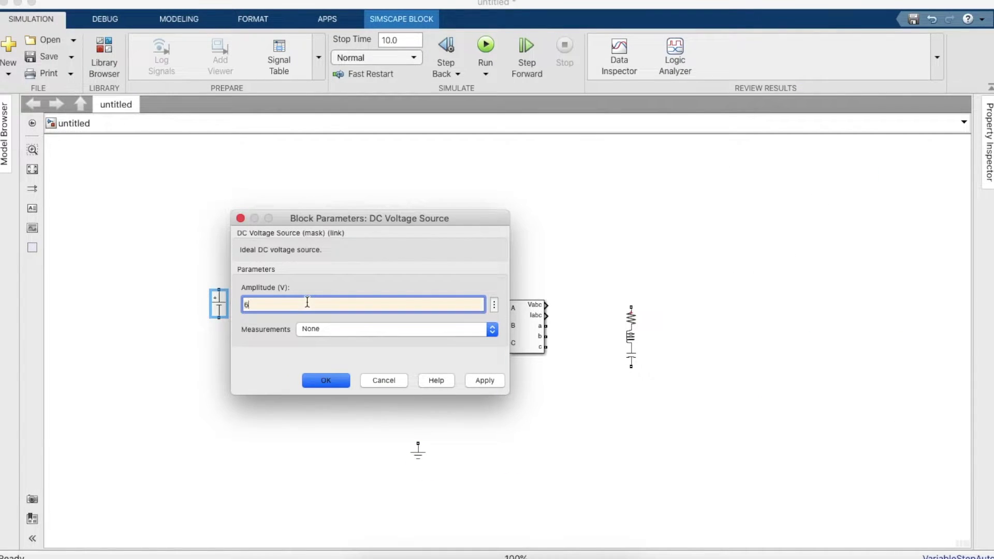
pyautogui.press('Return')
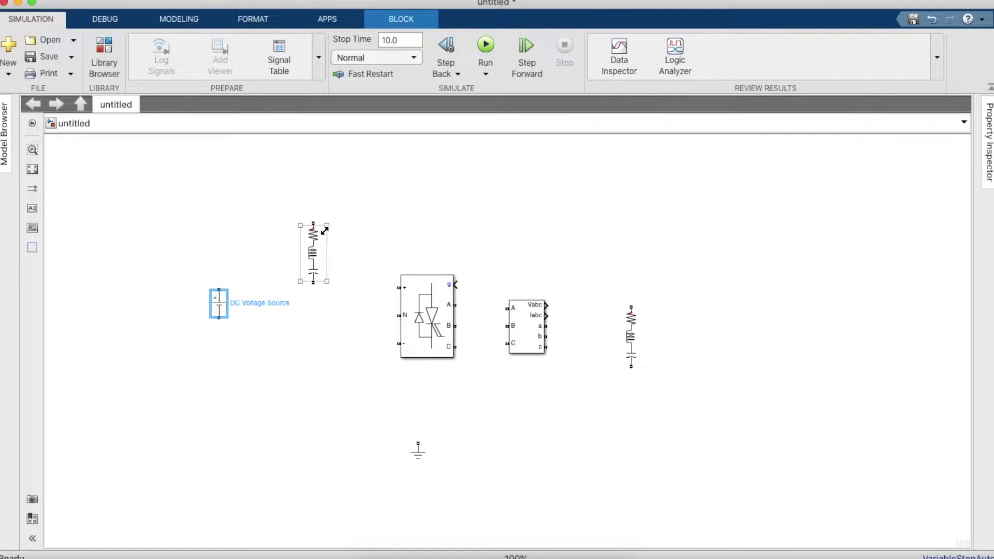
# - Add a Three-Phase Parallel RLC Branch and move the second series branch under the first
pyautogui.click(312, 256)
pyautogui.click(107, 57)
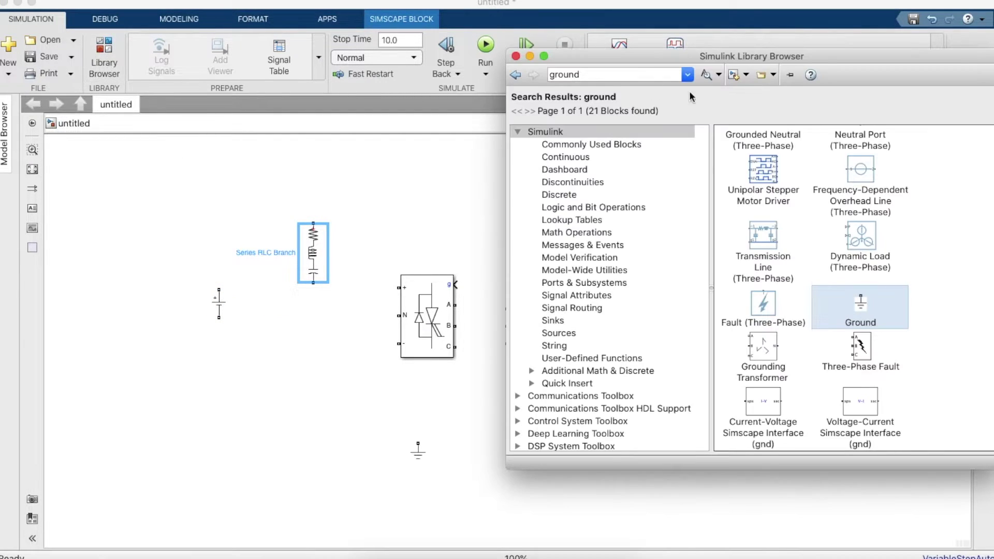
pyautogui.click(625, 76)
pyautogui.write('RLC')
pyautogui.press('Return')
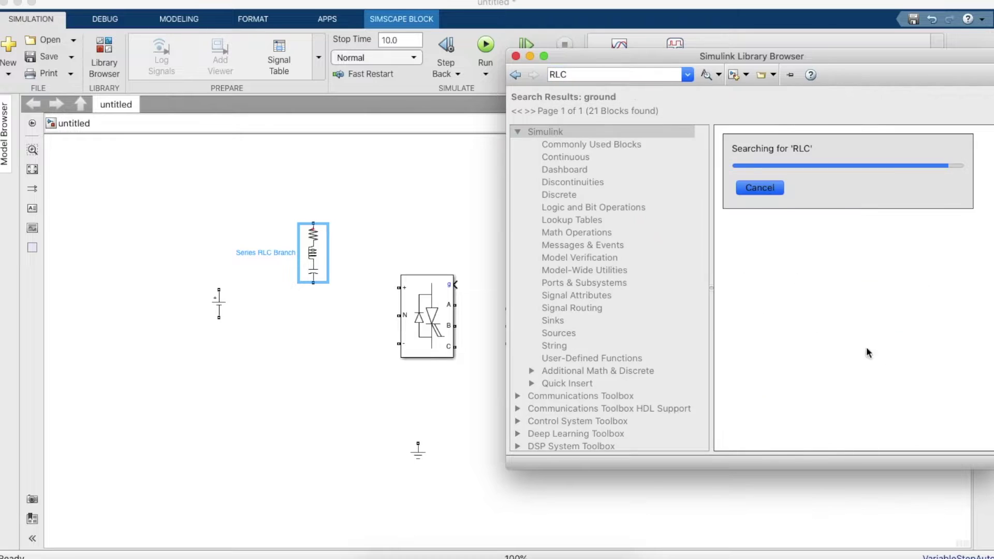
pyautogui.scroll(-5, 901, 387)
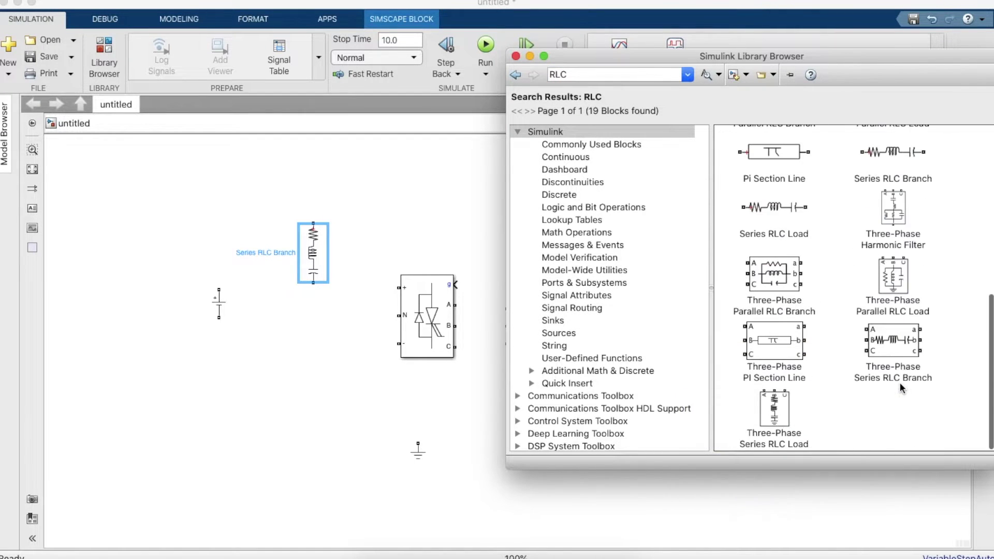
pyautogui.click(779, 278)
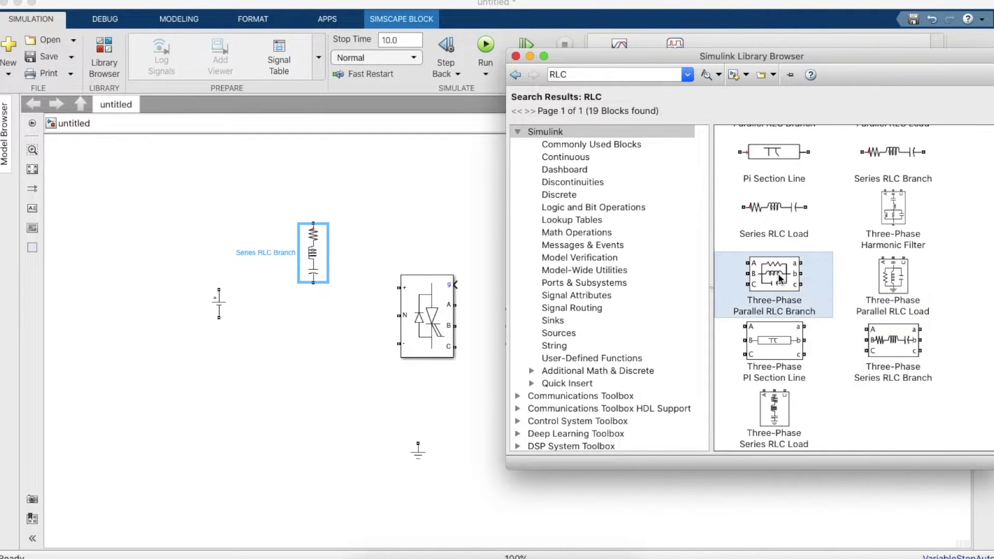
pyautogui.moveTo(775, 280); pyautogui.dragTo(601, 266)
pyautogui.click(621, 325)
pyautogui.moveTo(622, 325); pyautogui.dragTo(303, 334)
# - Make the upper series branch an RC type with 1e-3 ohm resistance and a new capacitance
pyautogui.doubleClick(315, 252)
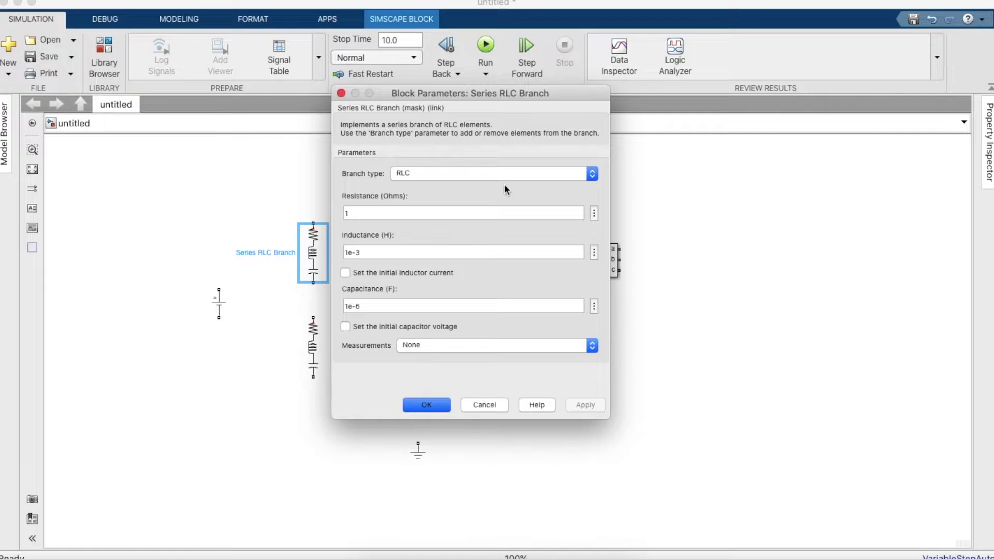
pyautogui.click(590, 174)
pyautogui.click(518, 180)
pyautogui.click(437, 213)
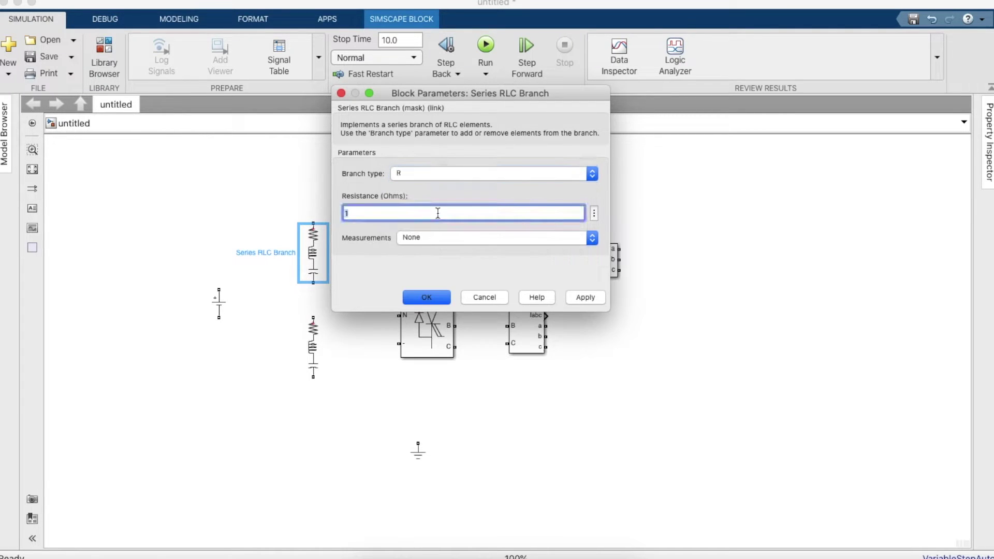
pyautogui.write('e-3')
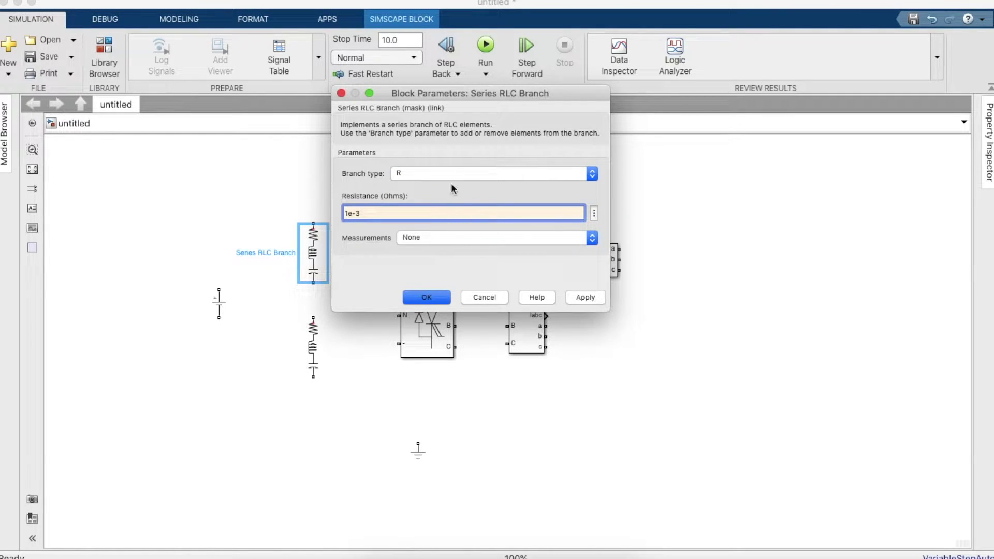
pyautogui.click(456, 175)
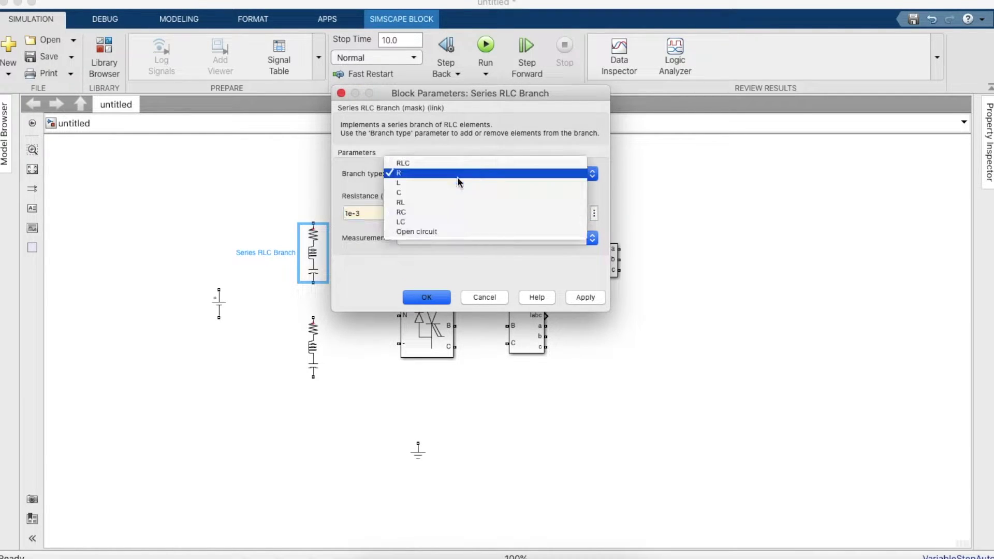
pyautogui.click(446, 212)
pyautogui.click(402, 253)
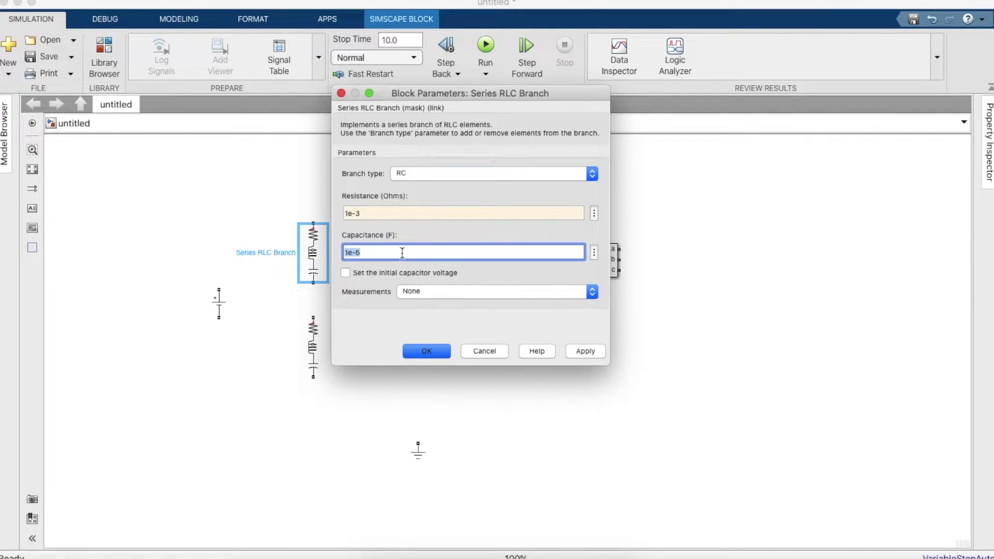
pyautogui.press('BackSpace')
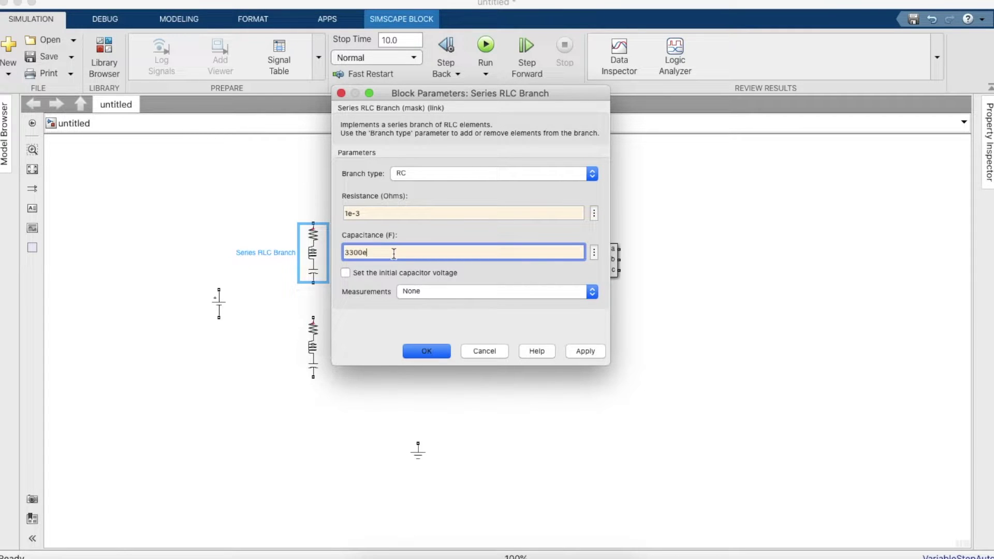
pyautogui.press('Return')
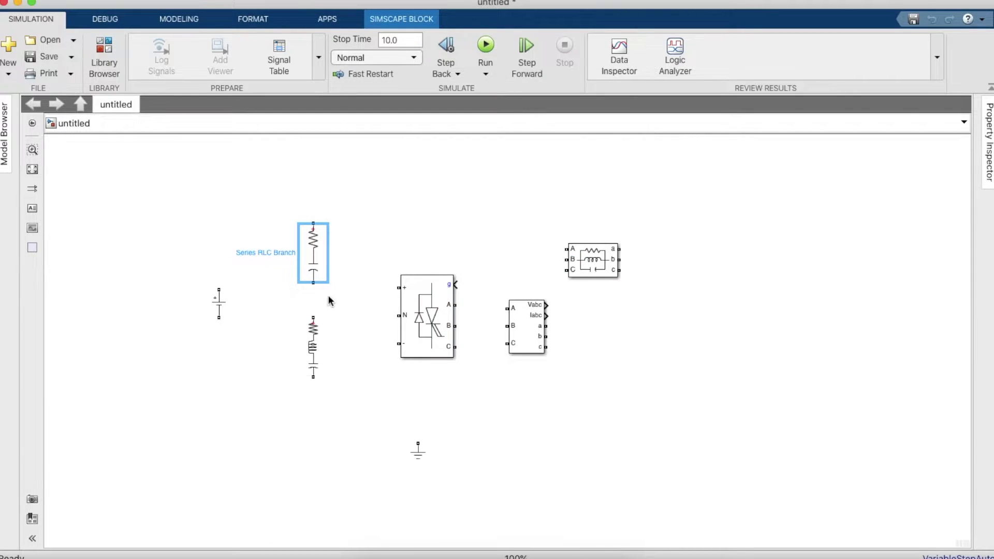
pyautogui.click(318, 267)
# - Copy the RC branch below and wire the DC source and branch midpoint to the inverter
pyautogui.moveTo(318, 268); pyautogui.dragTo(311, 389)
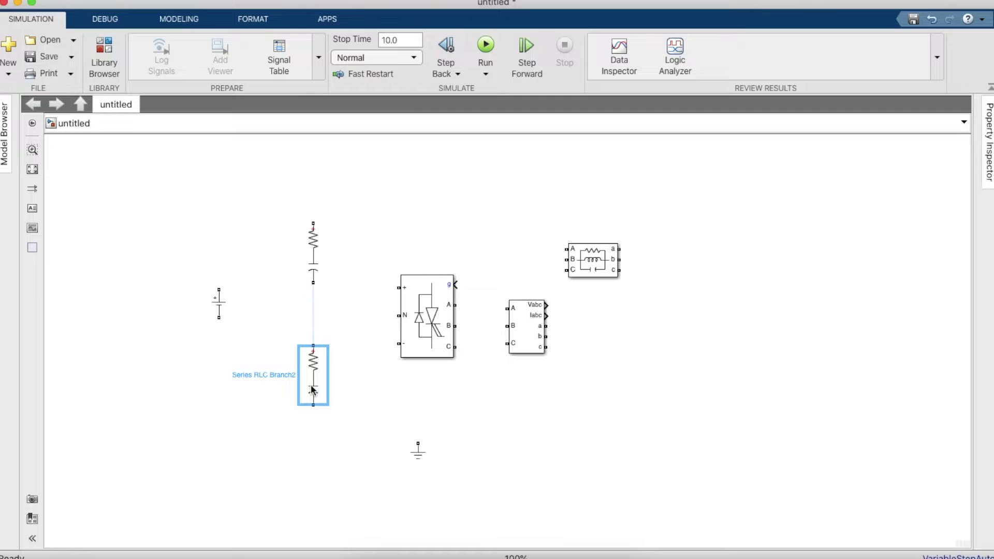
pyautogui.click(221, 290)
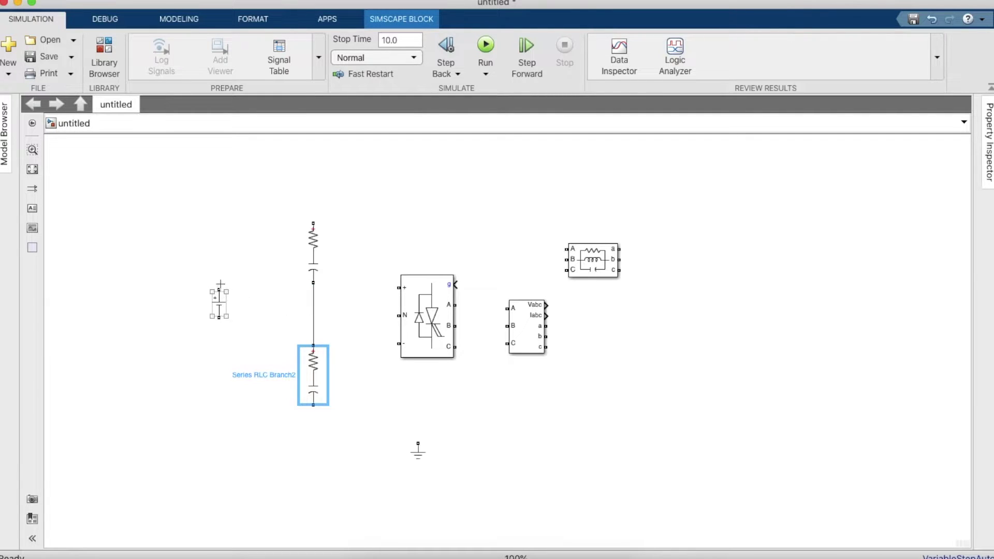
pyautogui.moveTo(220, 289); pyautogui.dragTo(313, 224)
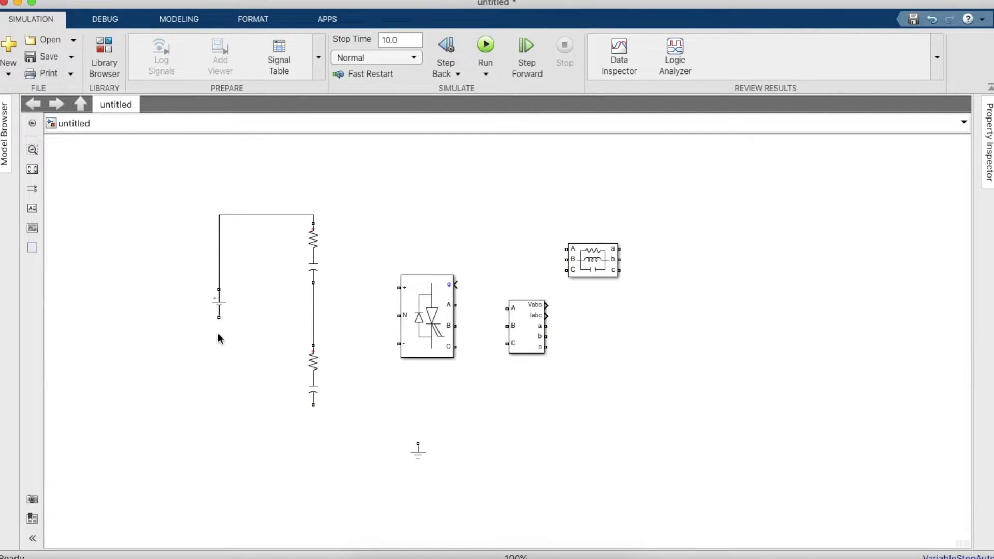
pyautogui.moveTo(219, 318); pyautogui.dragTo(311, 409)
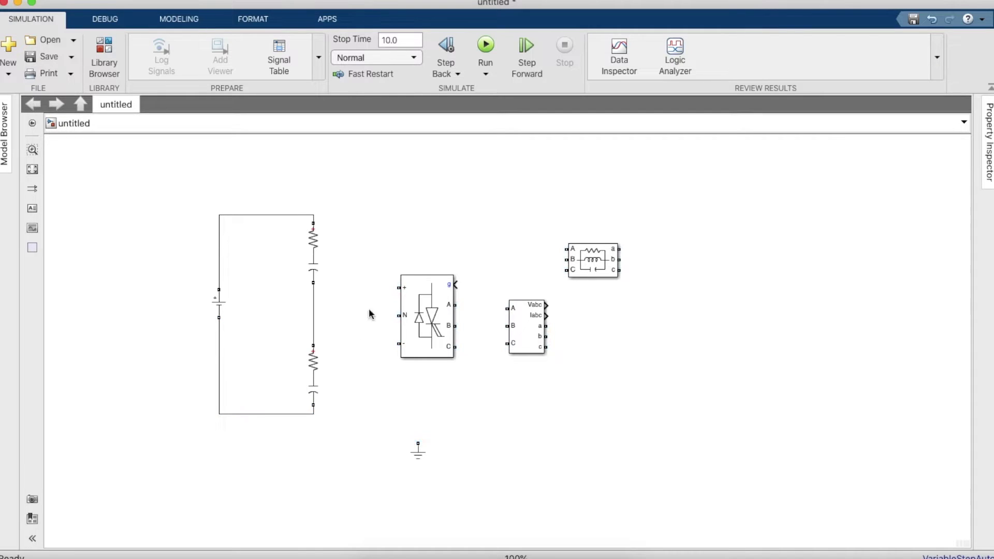
pyautogui.moveTo(313, 316); pyautogui.dragTo(313, 215)
pyautogui.moveTo(393, 345); pyautogui.dragTo(313, 413)
# - Connect inverter phases A, B, C to the V-I measurement, attach the load, and reposition ground
pyautogui.moveTo(455, 305); pyautogui.dragTo(507, 308)
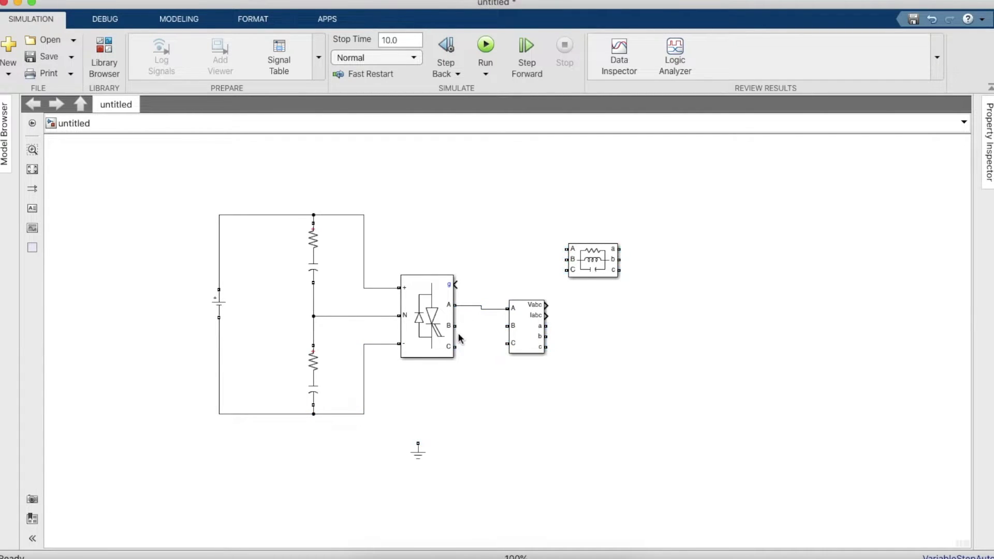
pyautogui.moveTo(456, 326); pyautogui.dragTo(507, 326)
pyautogui.moveTo(455, 347); pyautogui.dragTo(504, 345)
pyautogui.click(600, 261)
pyautogui.moveTo(600, 260); pyautogui.dragTo(631, 340)
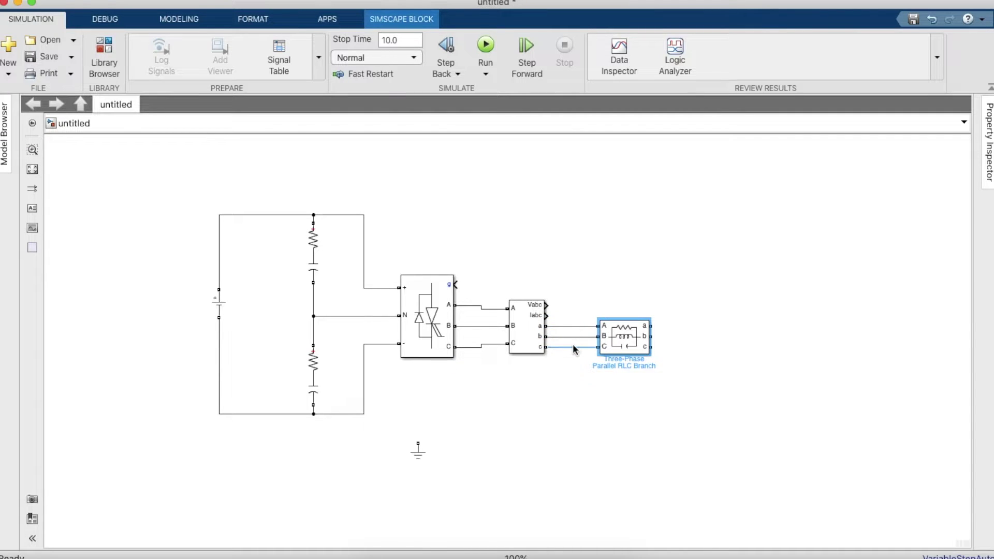
pyautogui.moveTo(421, 454); pyautogui.dragTo(704, 381)
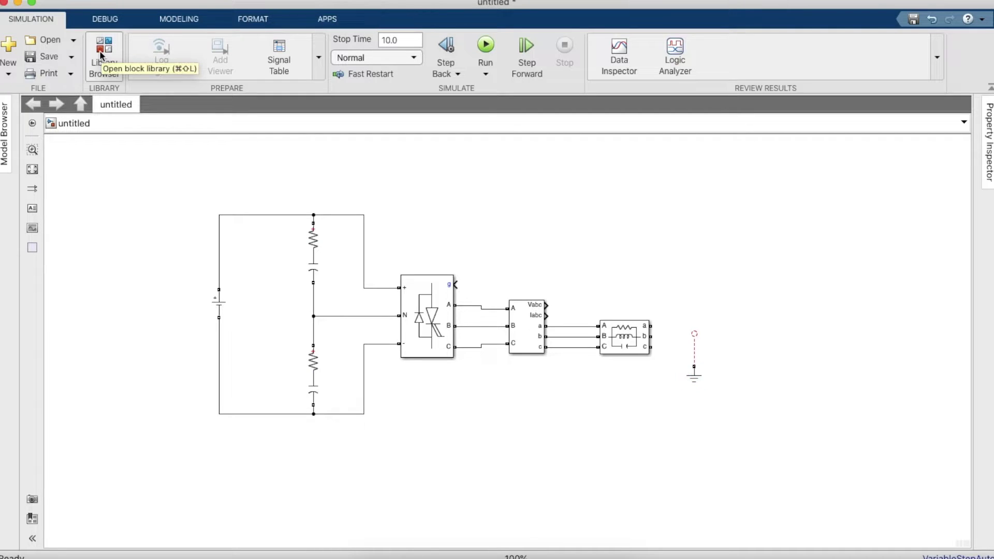
# - Search for Sine and place a Sine Wave block above the inverter
pyautogui.click(101, 54)
pyautogui.click(606, 73)
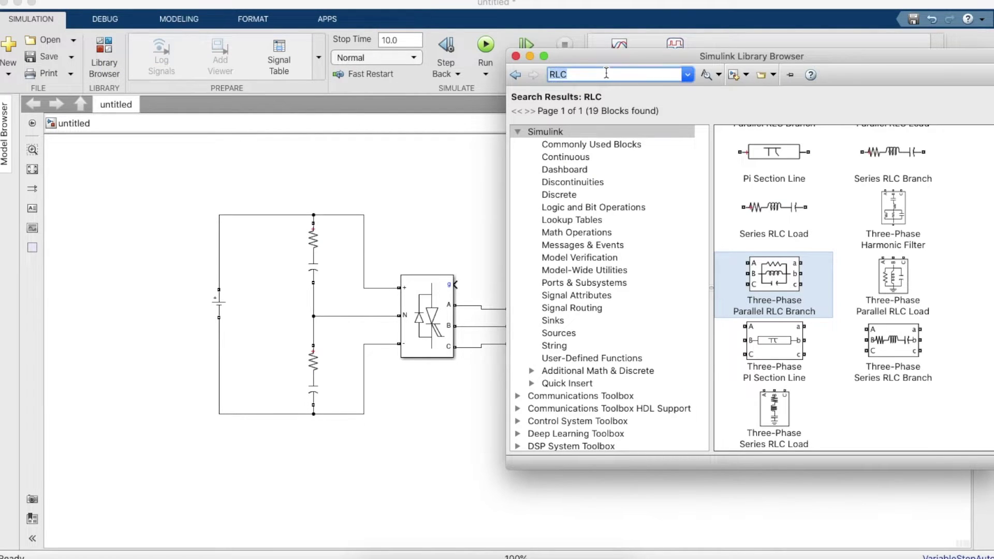
pyautogui.press('BackSpace')
pyautogui.write('Sine')
pyautogui.press('Return')
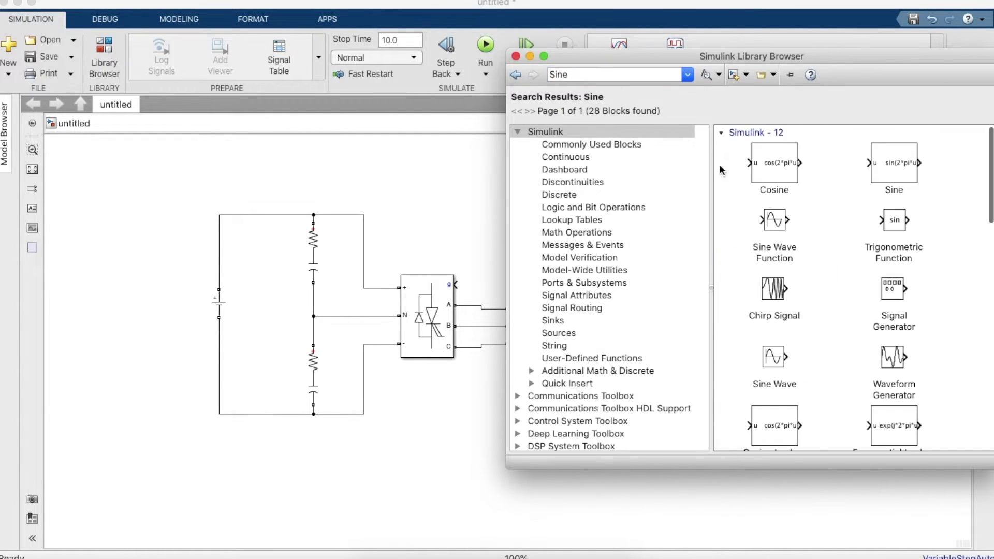
pyautogui.scroll(-4, 789, 236)
pyautogui.moveTo(780, 296); pyautogui.dragTo(471, 209)
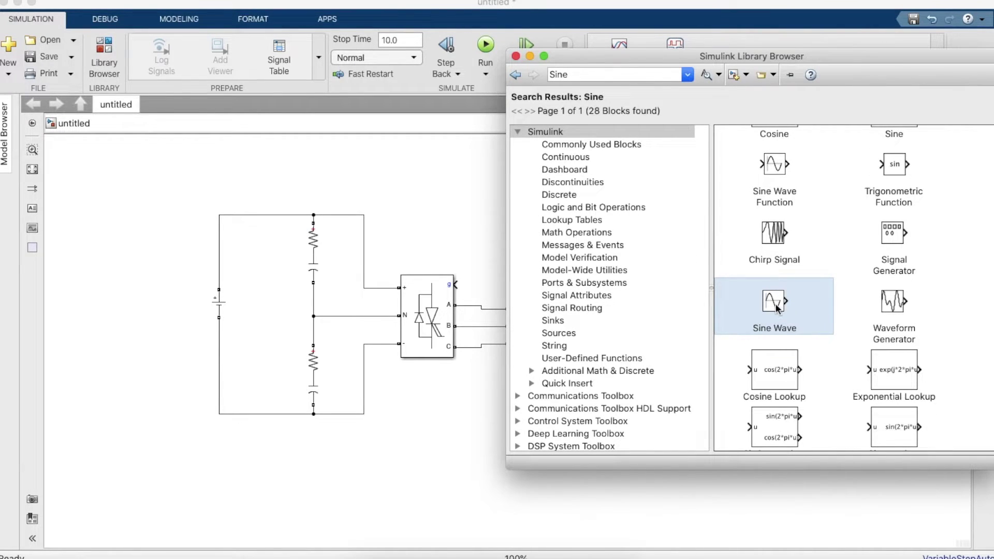
pyautogui.moveTo(772, 303); pyautogui.dragTo(468, 207)
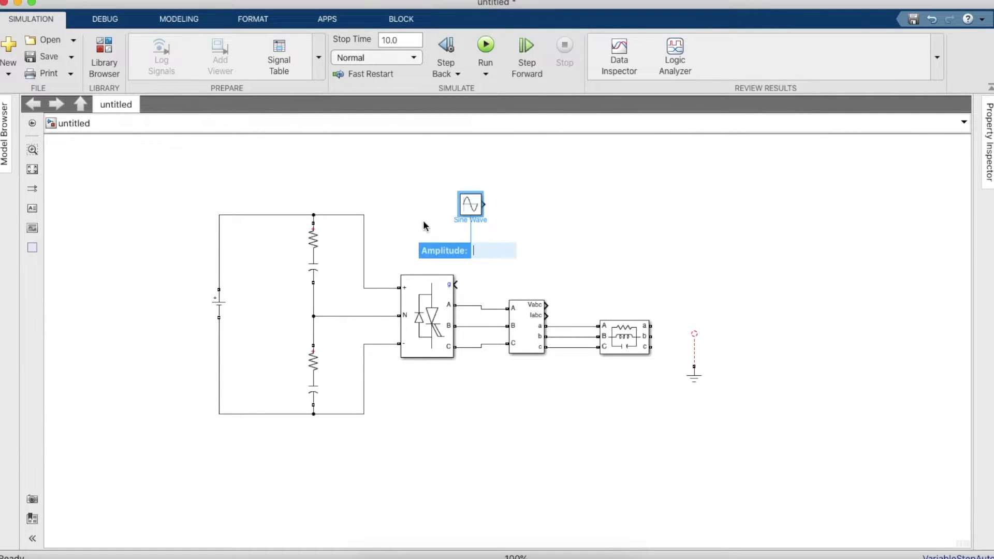
# - Set the Sine Wave frequency to 2*pi*50 rad/s and duplicate it below
pyautogui.doubleClick(472, 212)
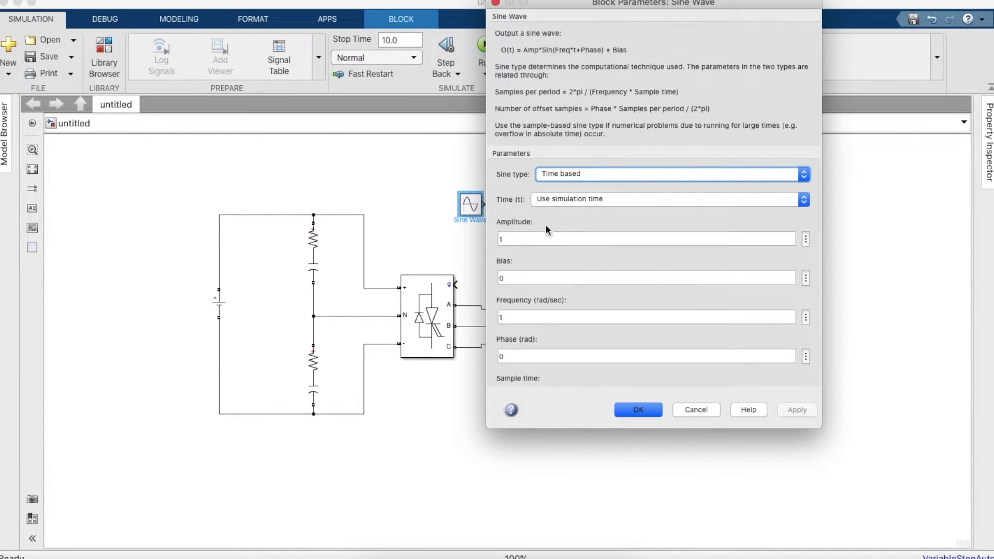
pyautogui.click(532, 315)
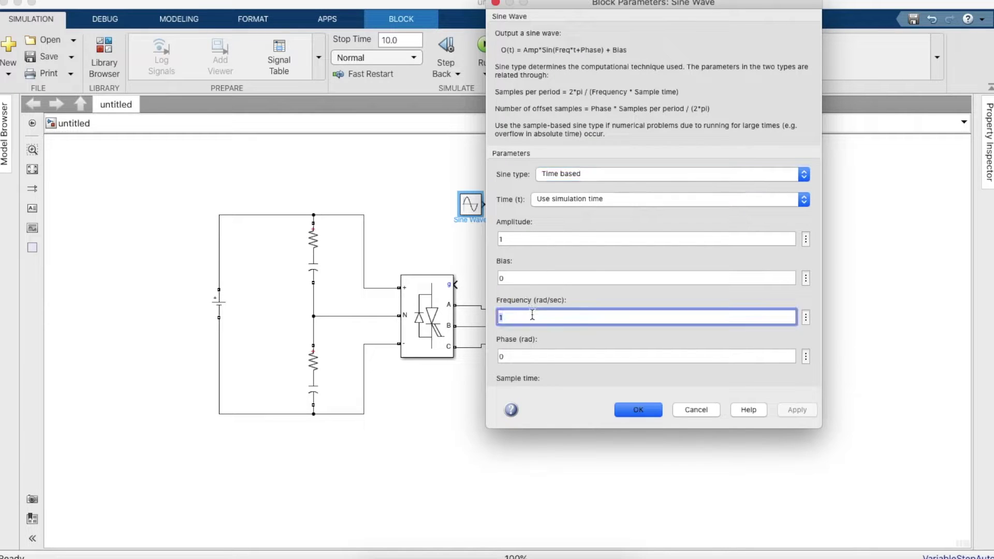
pyautogui.write('2*pi*50')
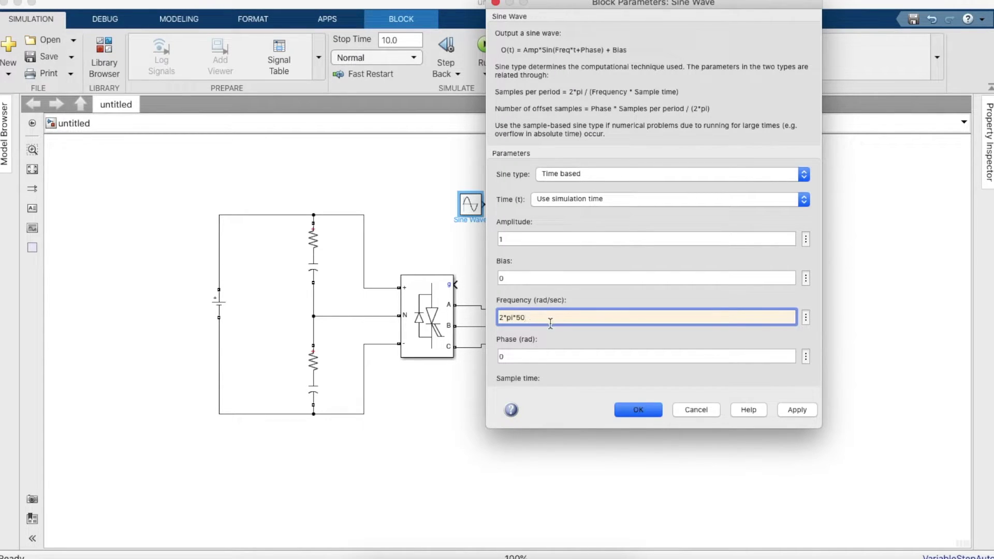
pyautogui.press('Return')
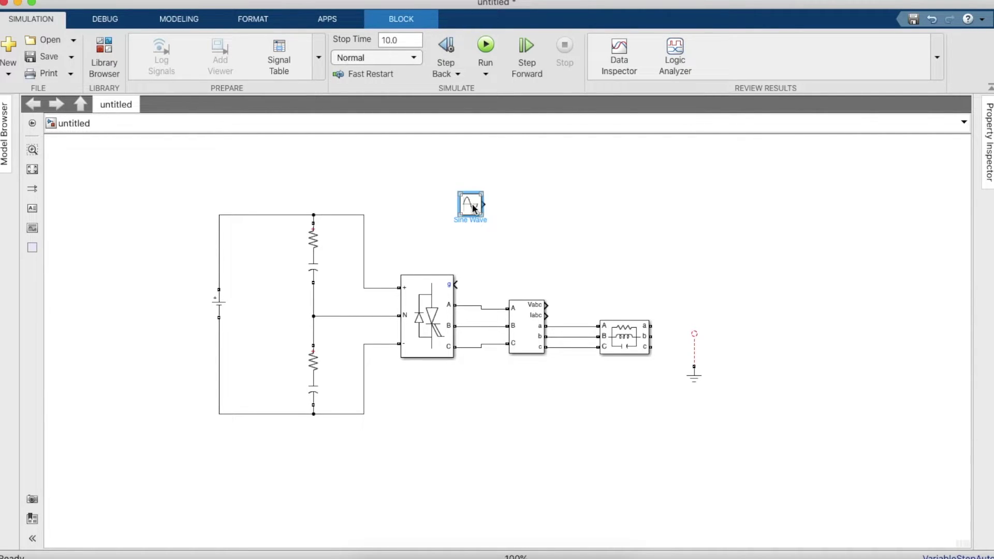
pyautogui.moveTo(479, 222); pyautogui.dragTo(469, 239)
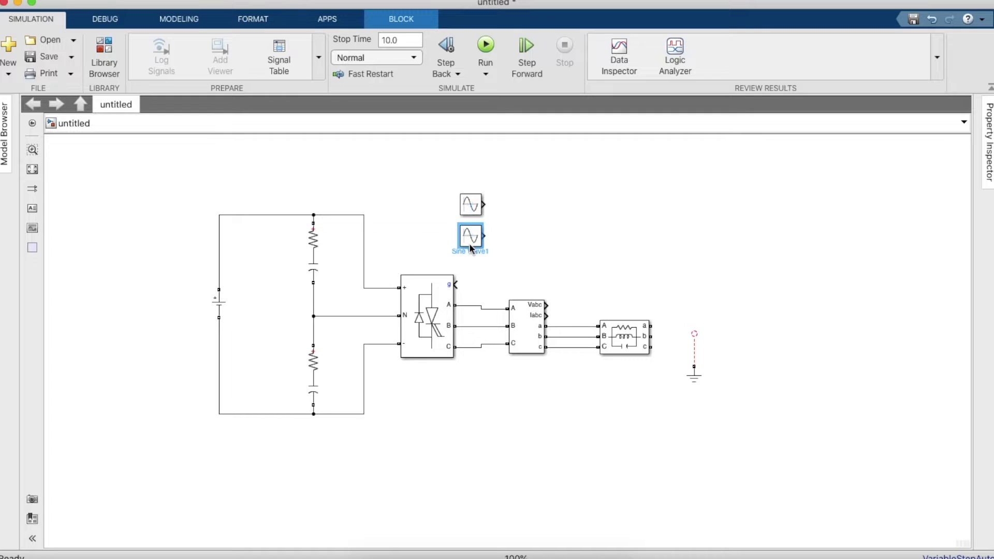
# - Set Sine Wave1's phase to 2*pi/3 and copy it to make Sine Wave2 beneath
pyautogui.doubleClick(469, 243)
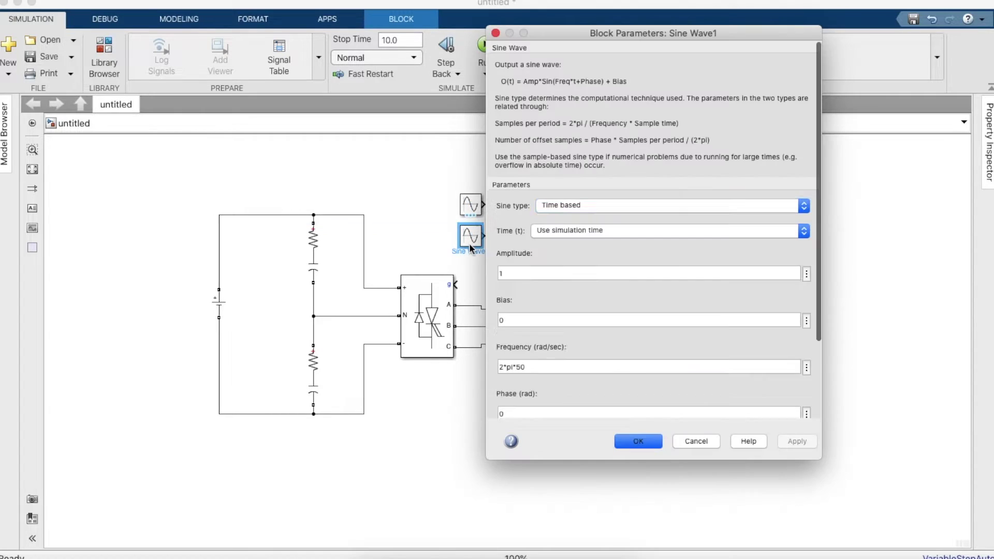
pyautogui.click(548, 349)
pyautogui.click(549, 350)
pyautogui.click(558, 389)
pyautogui.press('BackSpace')
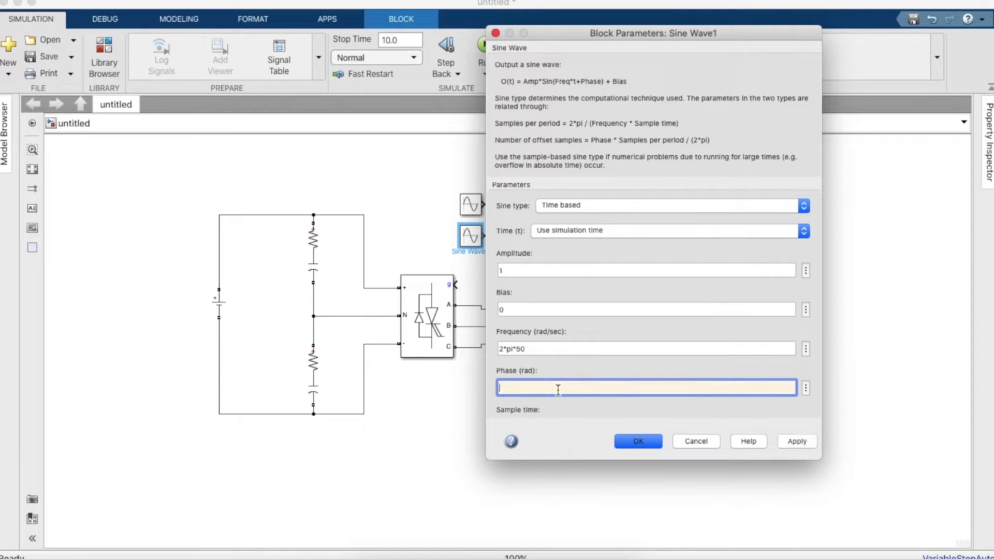
pyautogui.scroll(-2, 564, 359)
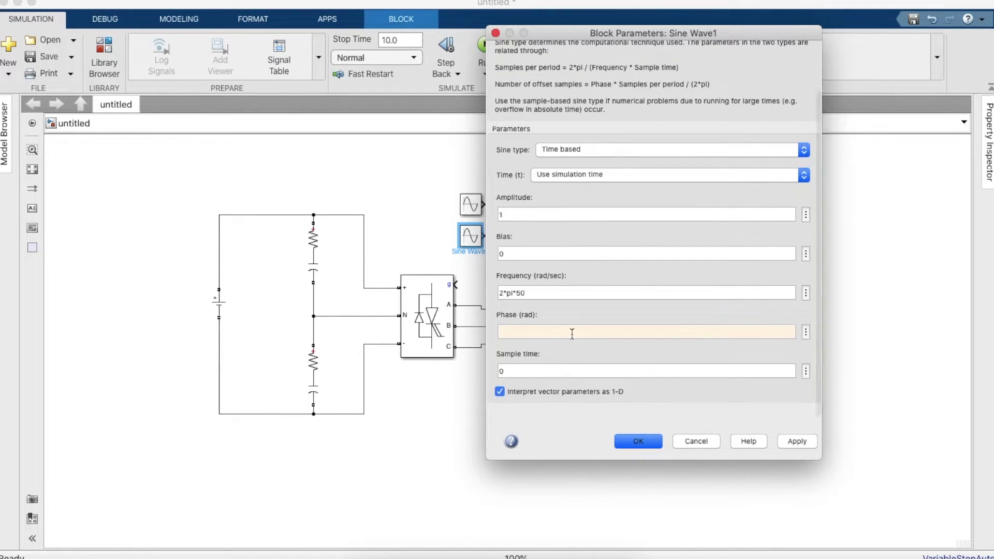
pyautogui.click(580, 333)
pyautogui.write('2')
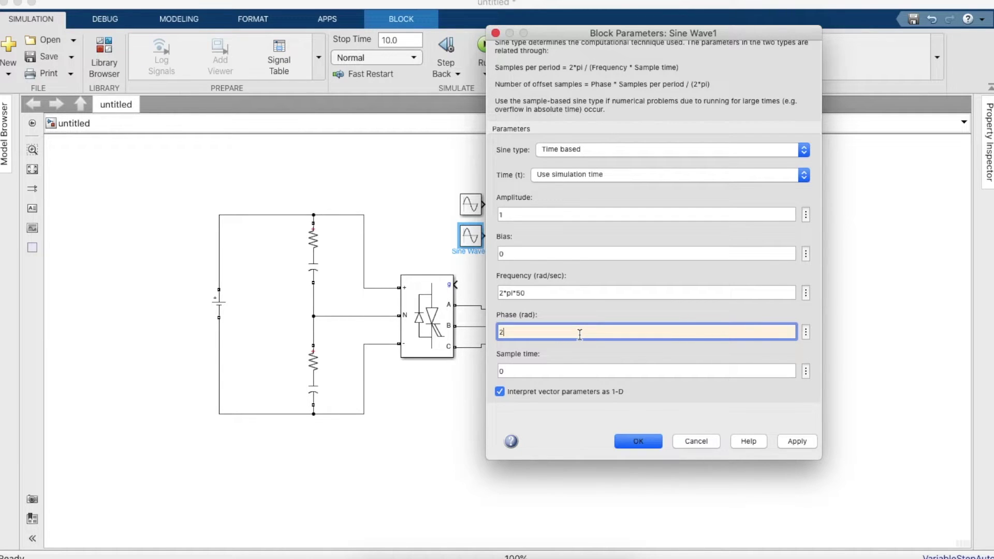
pyautogui.write('*pi/3')
pyautogui.click(638, 441)
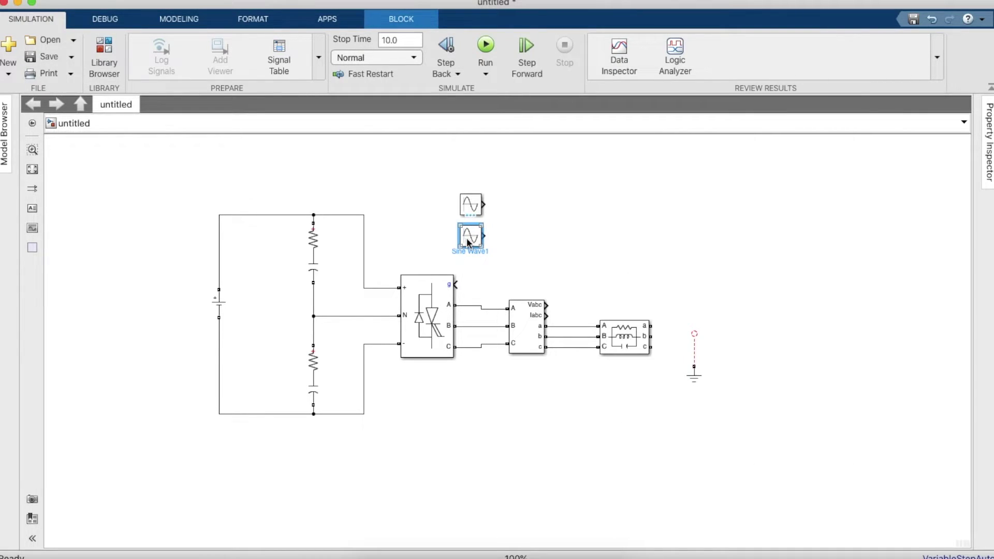
pyautogui.moveTo(477, 251); pyautogui.dragTo(467, 270)
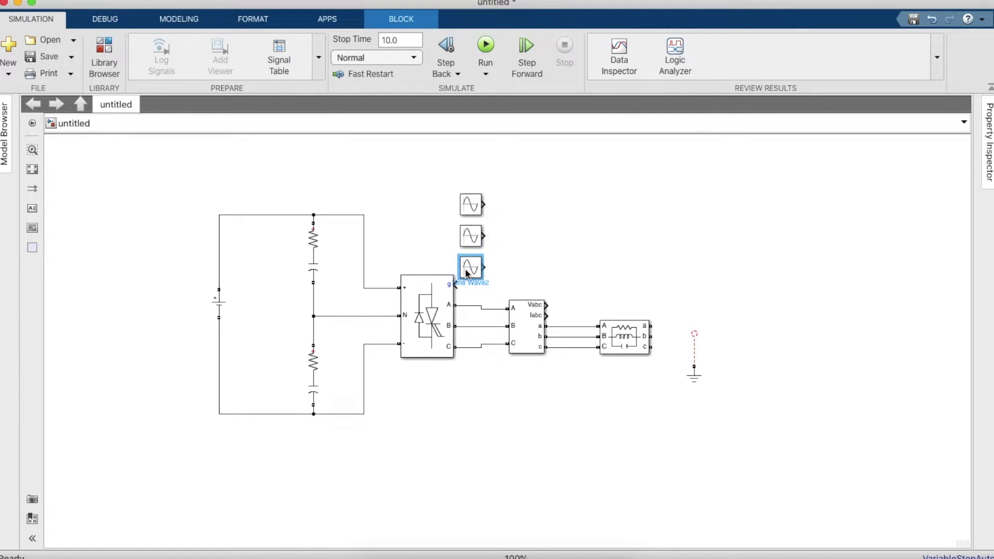
# - Set Sine Wave2's phase to -2*pi/3 and shift all three sine blocks to the right
pyautogui.doubleClick(466, 270)
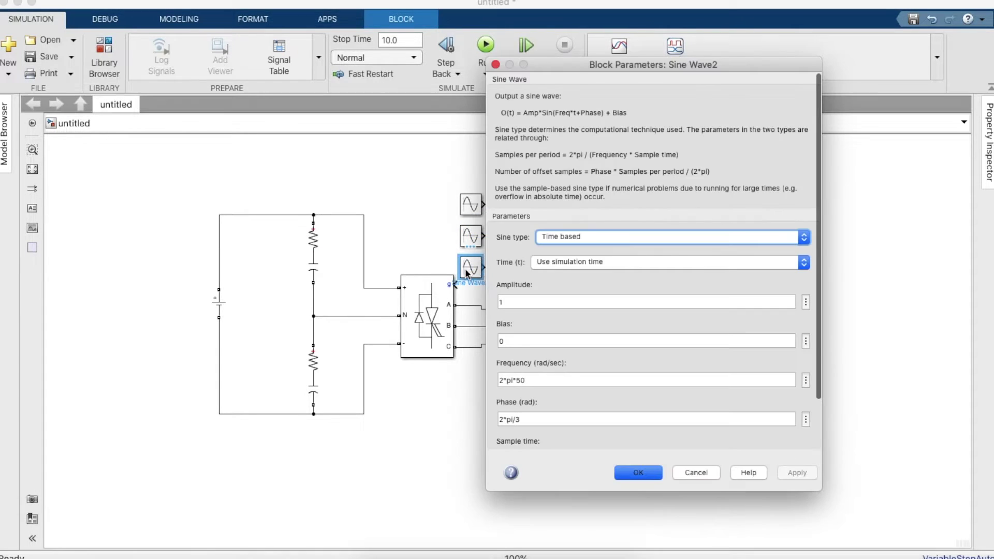
pyautogui.click(502, 422)
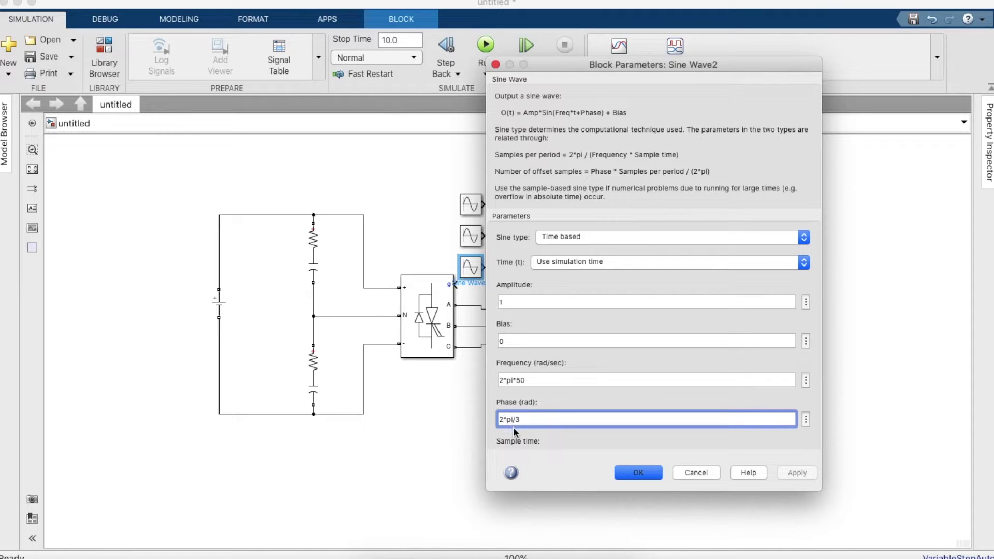
pyautogui.write('-')
pyautogui.press('Return')
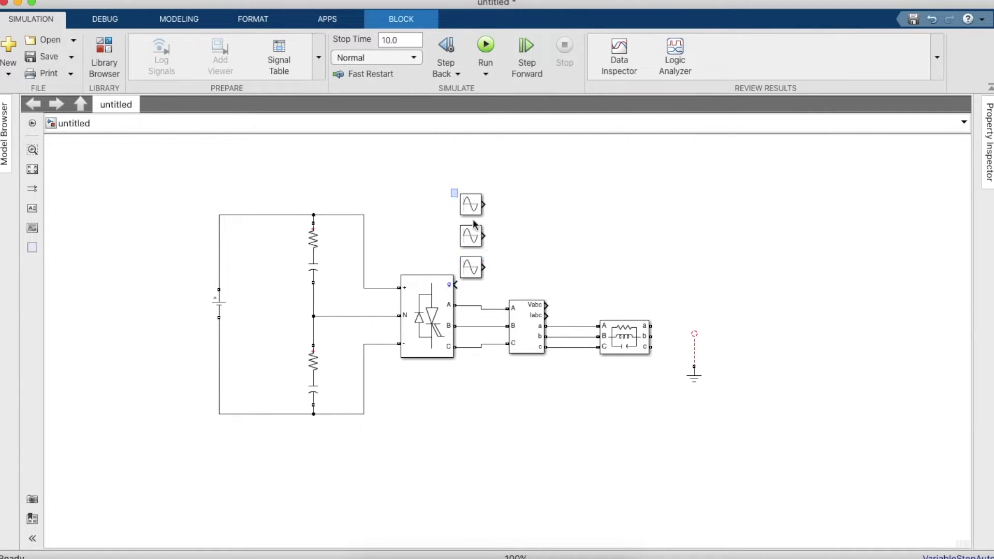
pyautogui.moveTo(455, 193); pyautogui.dragTo(538, 216)
pyautogui.click(469, 210)
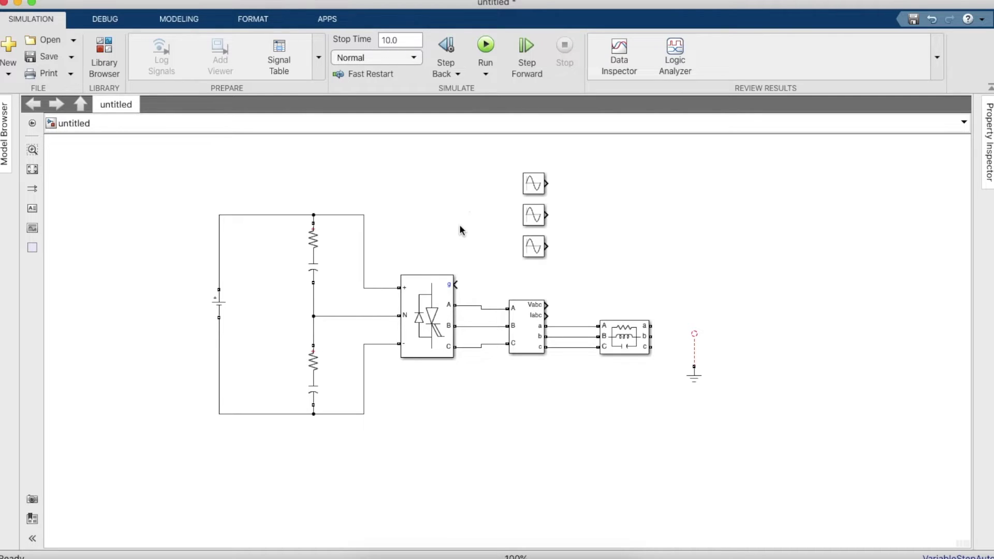
pyautogui.doubleClick(426, 306)
# - Switch the Three-Level Bridge's power electronic device to IGBT / Diodes
pyautogui.click(585, 334)
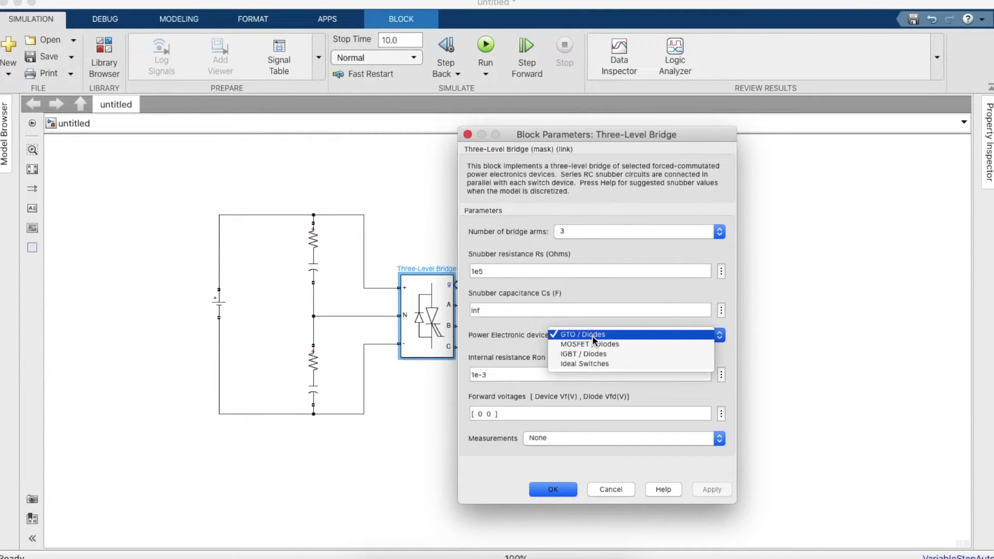
pyautogui.click(595, 349)
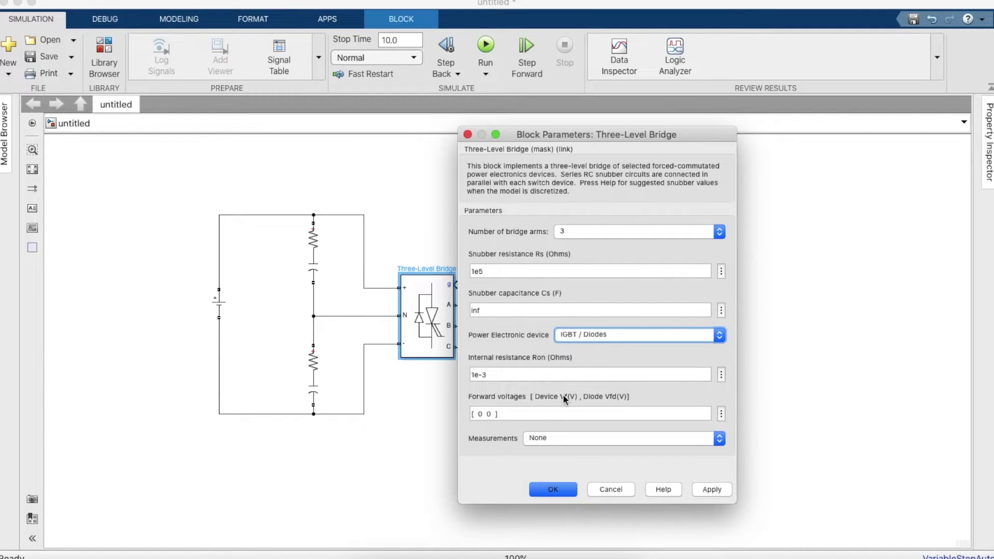
pyautogui.click(542, 487)
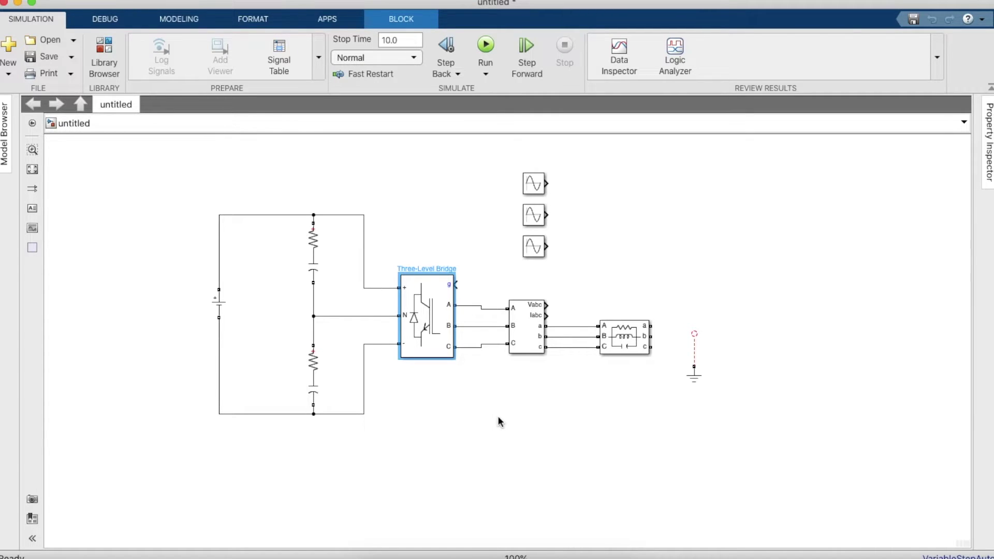
# - Set the Three-Phase V-I Measurement to measure voltages phase-to-phase
pyautogui.doubleClick(539, 327)
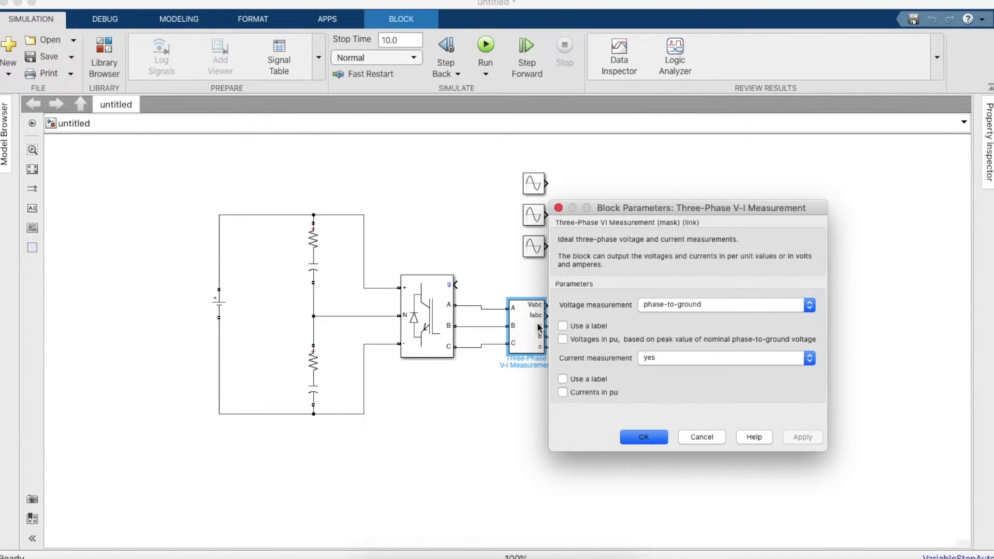
pyautogui.click(669, 306)
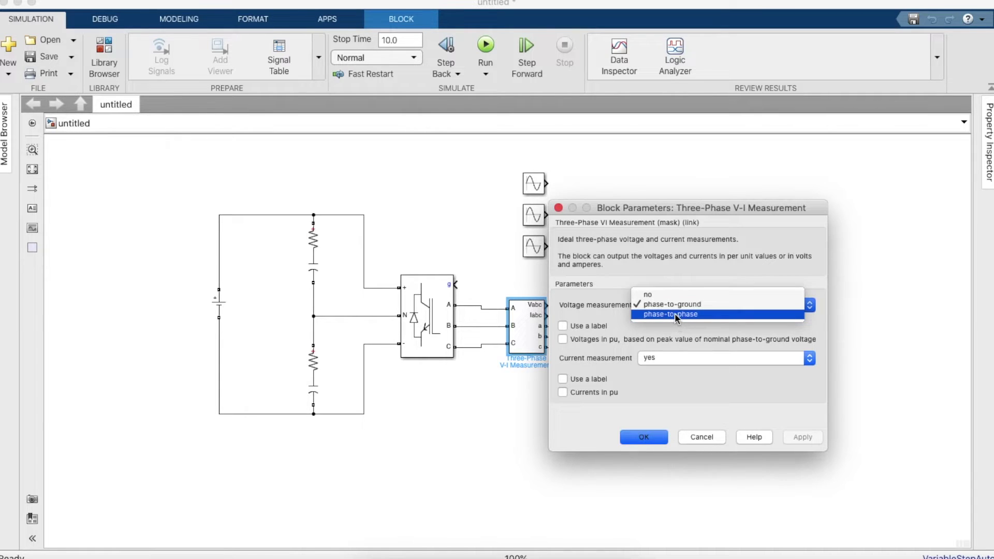
pyautogui.click(675, 313)
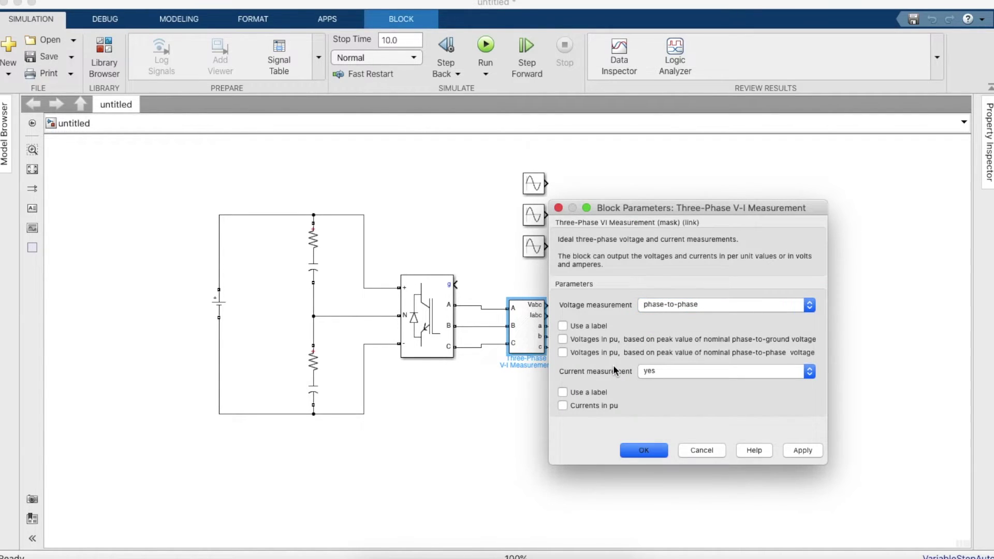
pyautogui.press('Return')
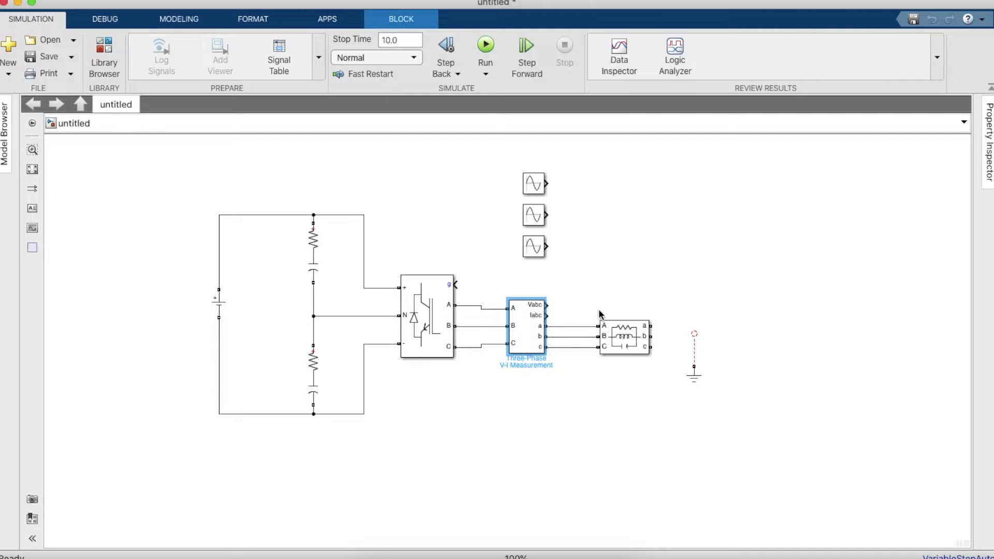
# - Make the RLC load a pure R branch of 1000 ohms and wire the ground to output a
pyautogui.click(621, 346)
pyautogui.doubleClick(620, 342)
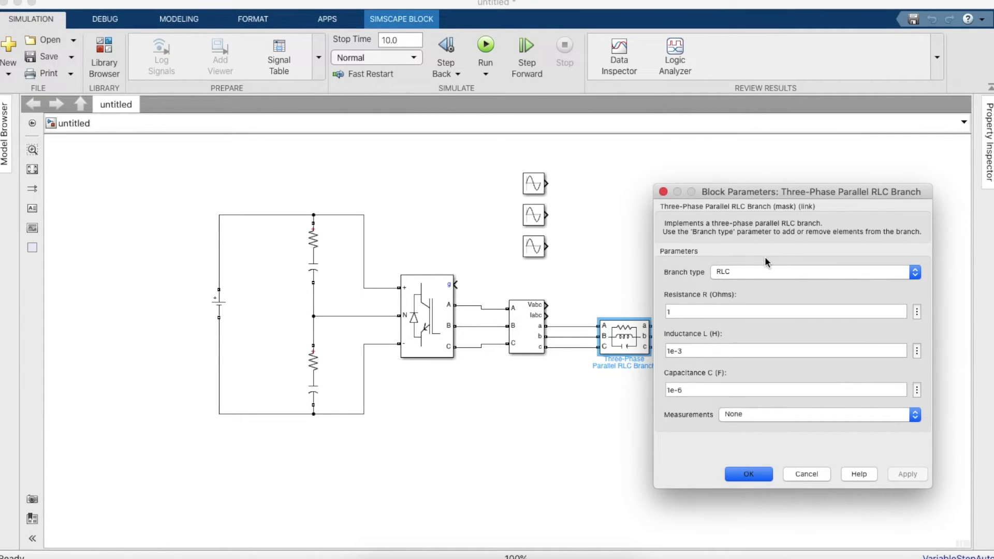
pyautogui.click(765, 272)
pyautogui.click(763, 282)
pyautogui.doubleClick(711, 310)
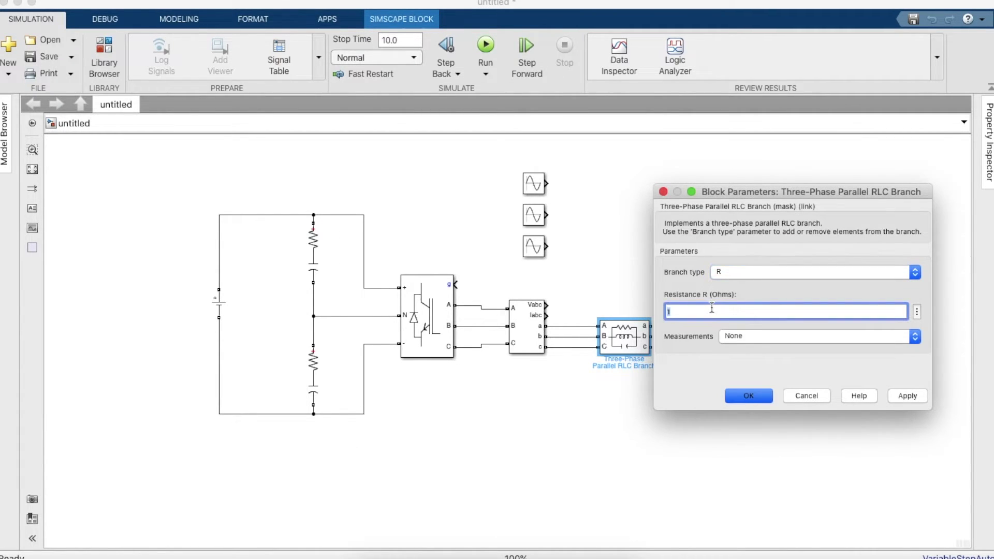
pyautogui.write('1000')
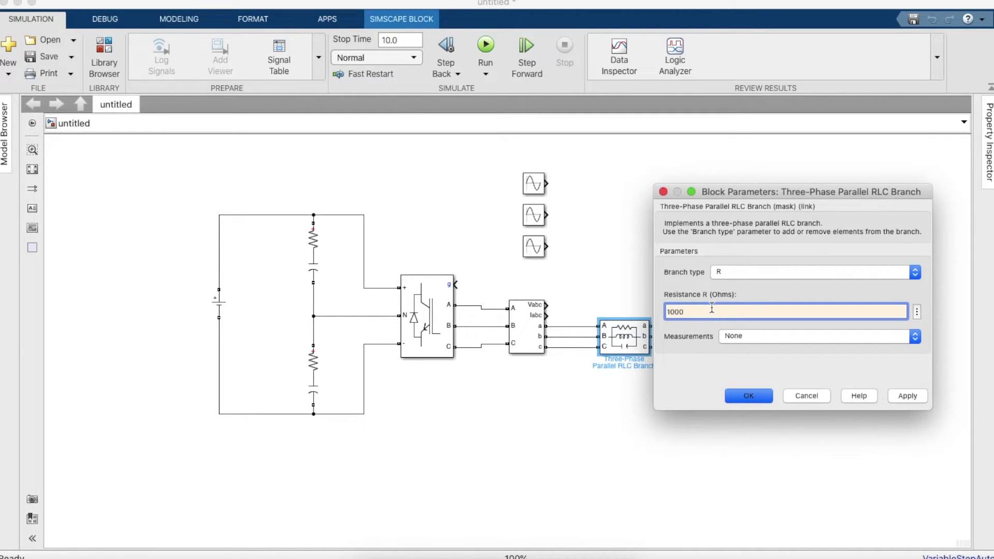
pyautogui.press('Return')
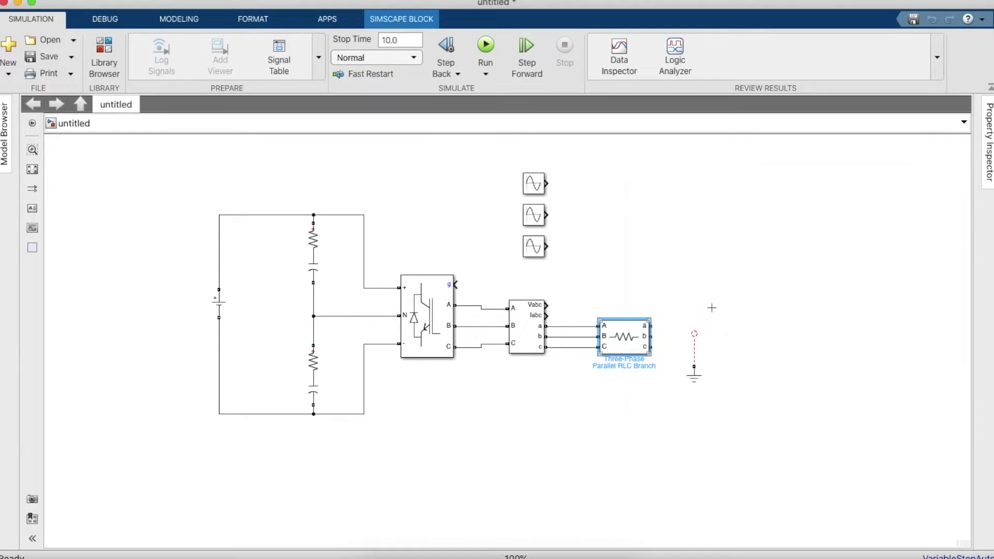
pyautogui.click(693, 334)
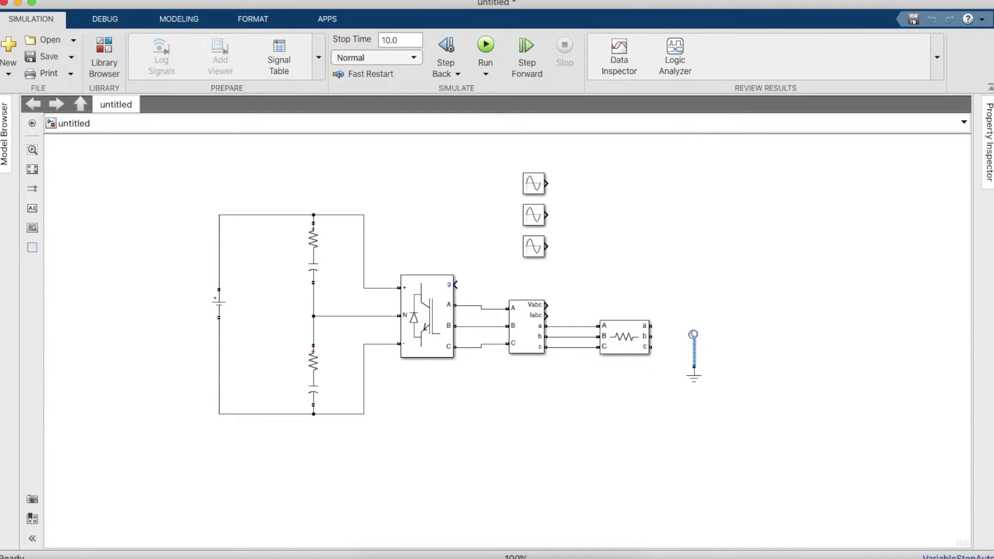
pyautogui.moveTo(694, 334)
pyautogui.mouseDown()
pyautogui.moveTo(655, 325)
pyautogui.moveTo(694, 337)
pyautogui.moveTo(694, 347)
pyautogui.mouseUp()
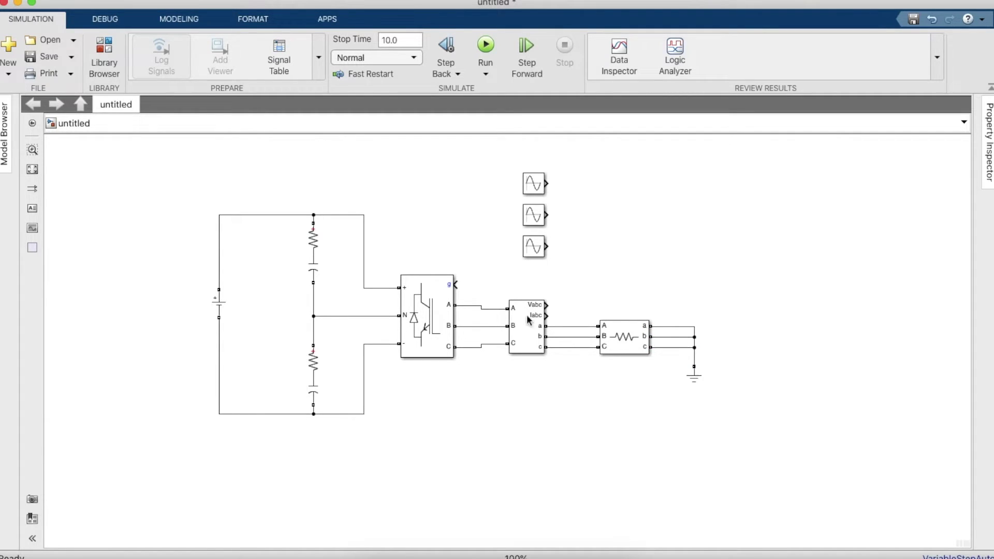
# - Reopen the V-I Measurement parameters and close them without changes
pyautogui.doubleClick(529, 319)
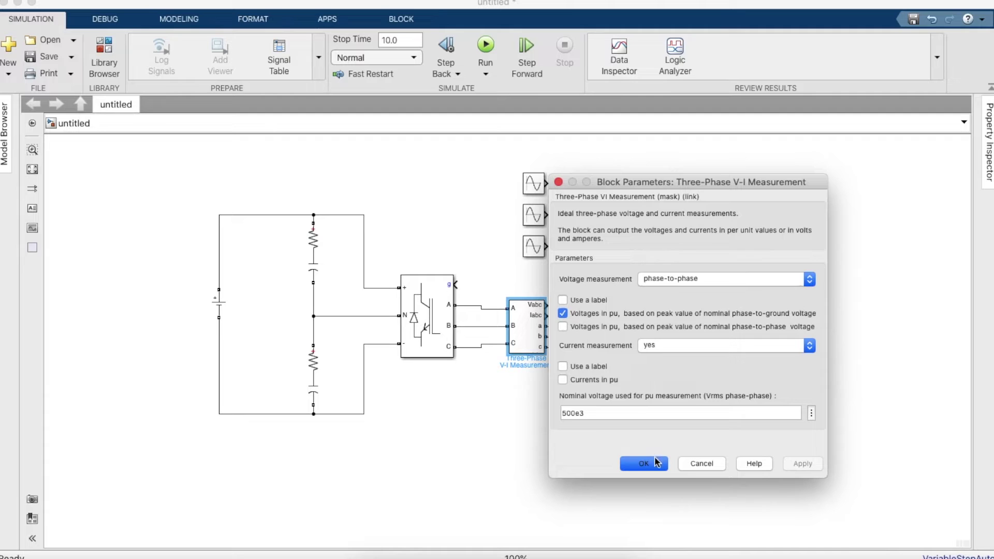
pyautogui.click(687, 464)
pyautogui.click(692, 265)
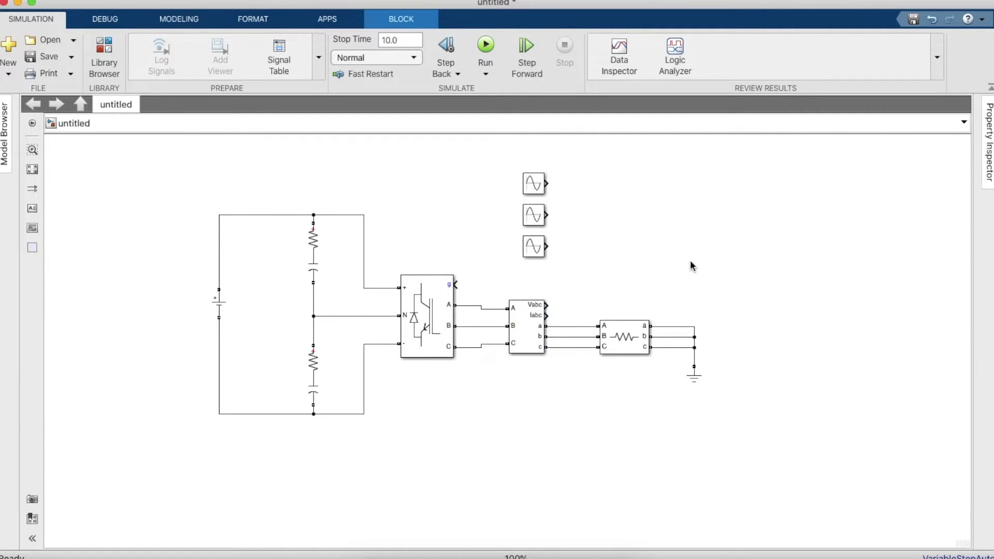
# - Place a Mux beside the sine sources, wire the sines into it, and delete its stray output line
pyautogui.press('super+shift+l')
pyautogui.moveTo(857, 166); pyautogui.dragTo(546, 183)
pyautogui.click(553, 216)
pyautogui.moveTo(592, 229); pyautogui.dragTo(628, 214)
pyautogui.click(726, 208)
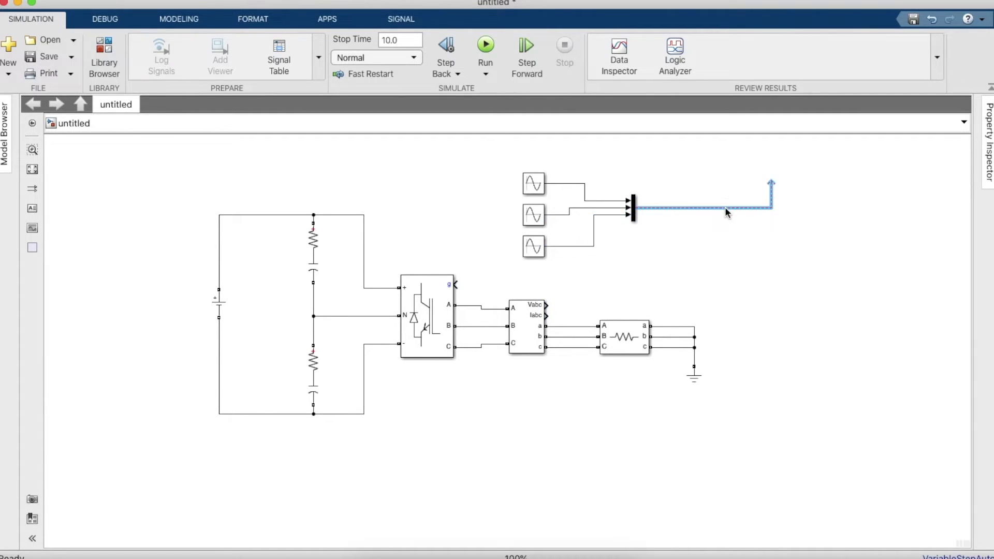
pyautogui.press('Delete')
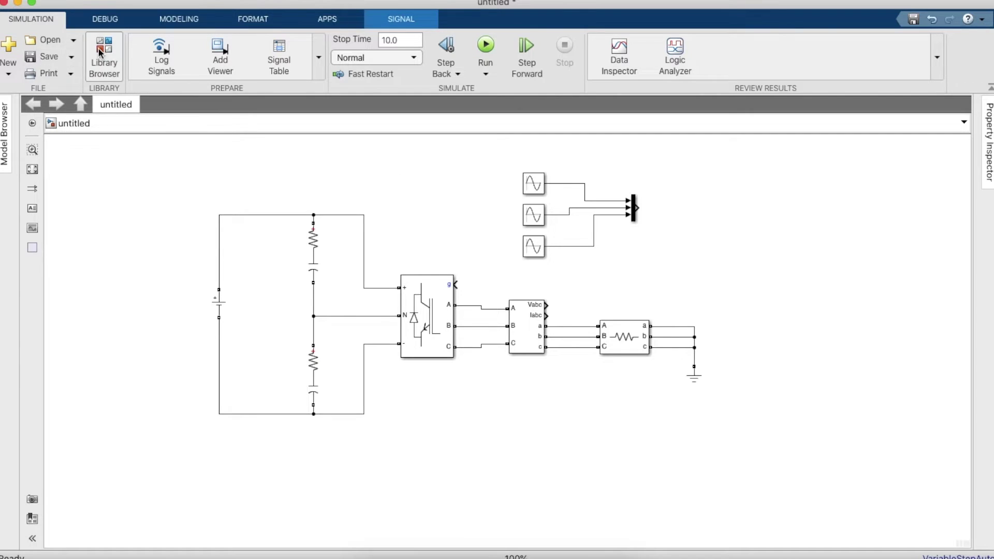
pyautogui.click(100, 51)
# - Search the library for PWM and place a PWM Generator (3-Level) right of the Mux
pyautogui.click(632, 76)
pyautogui.press('BackSpace')
pyautogui.press('BackSpace')
pyautogui.press('BackSpace')
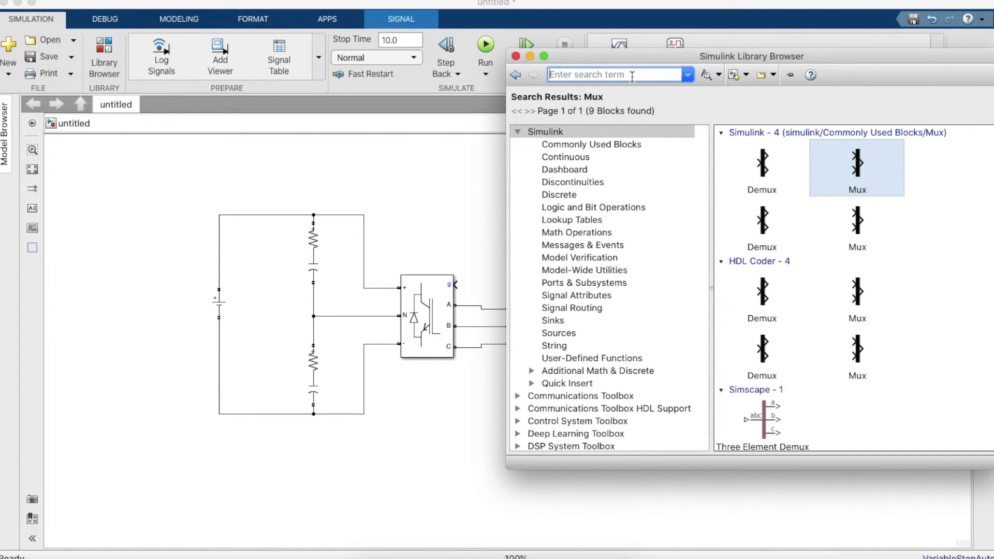
pyautogui.write('PWM')
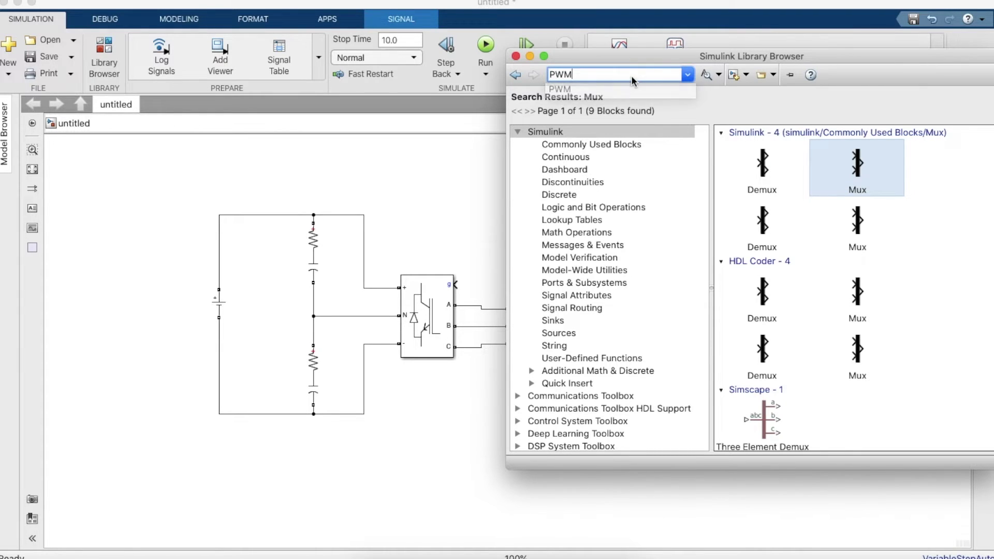
pyautogui.press('Return')
pyautogui.scroll(-10, 781, 227)
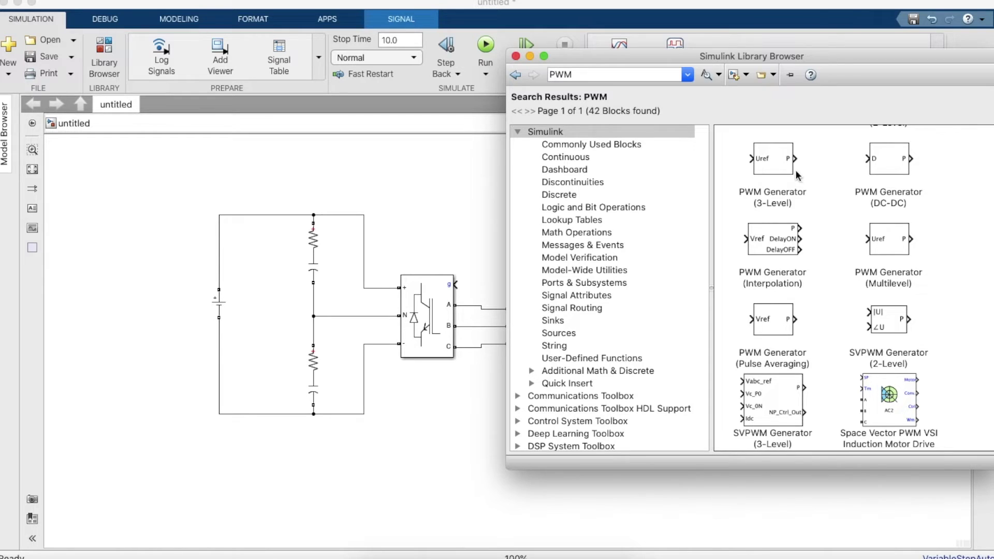
pyautogui.click(787, 164)
pyautogui.moveTo(779, 162); pyautogui.dragTo(413, 227)
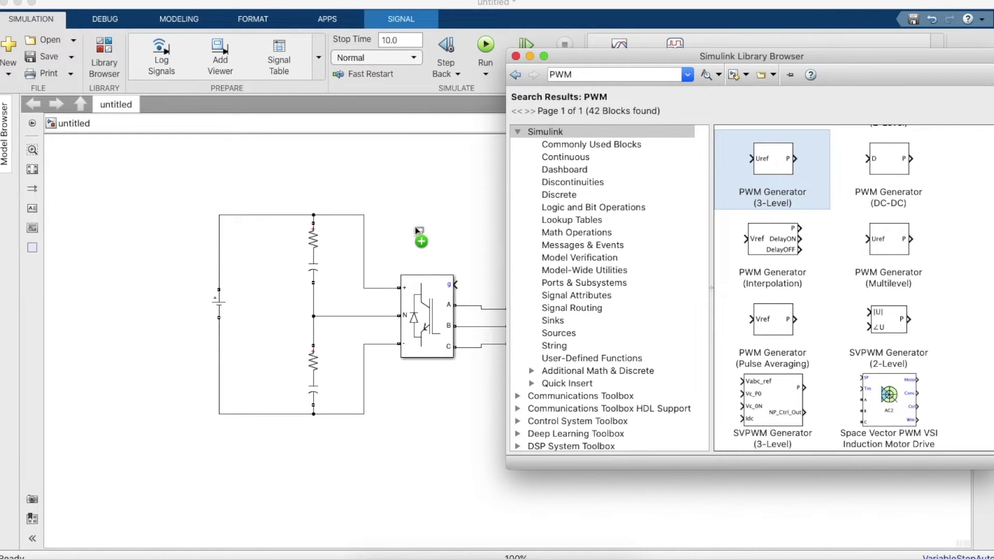
pyautogui.click(515, 56)
pyautogui.moveTo(414, 218); pyautogui.dragTo(693, 199)
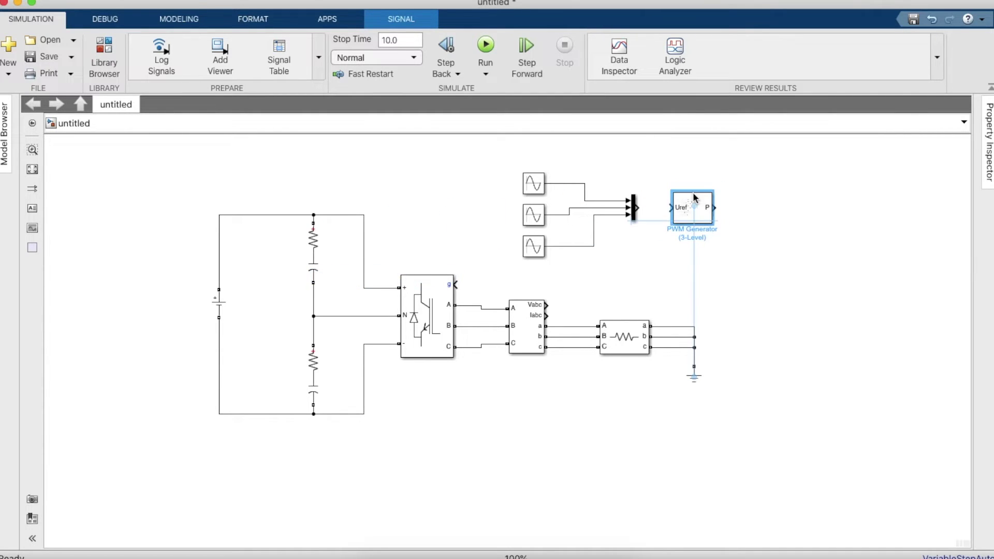
pyautogui.doubleClick(694, 201)
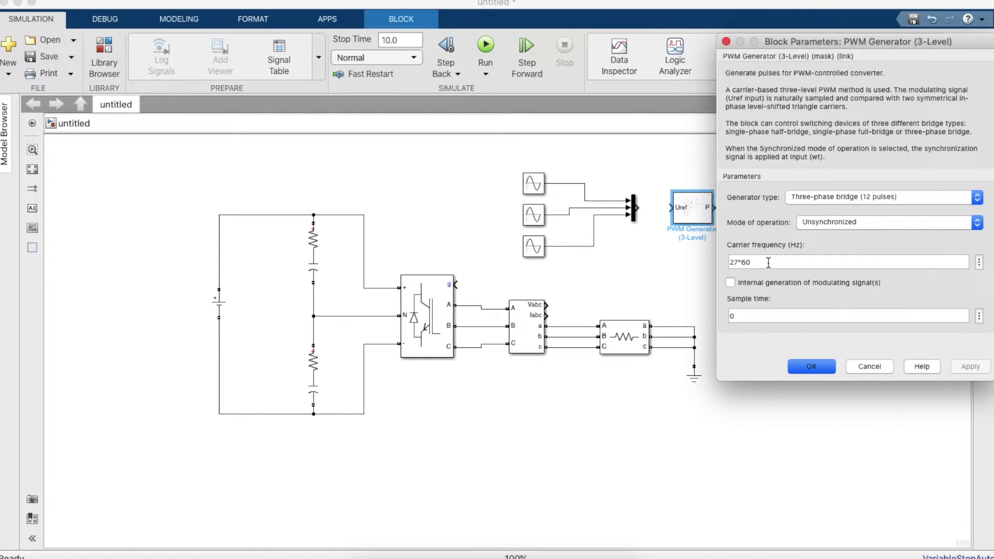
# - Set the PWM generator's carrier frequency to 27*50*3
pyautogui.click(768, 263)
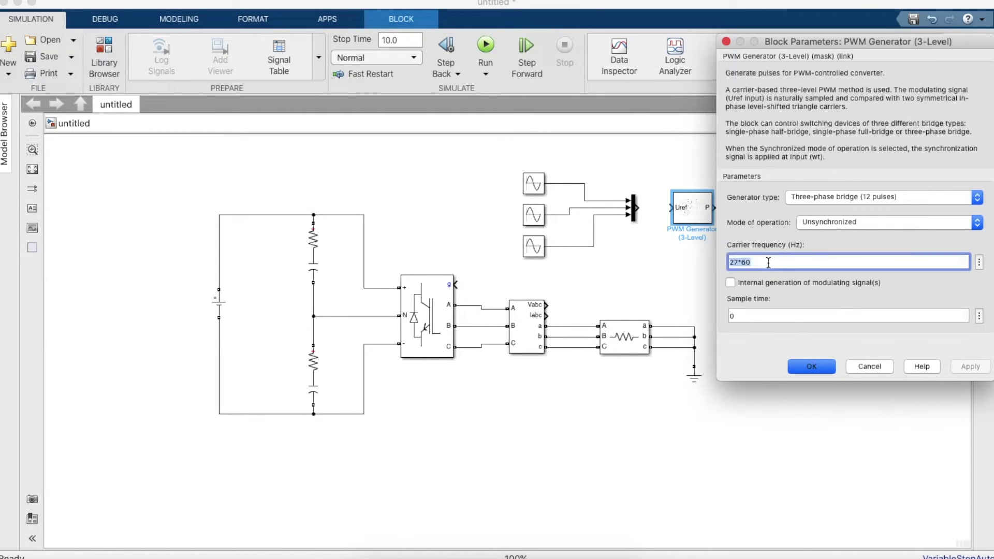
pyautogui.press('BackSpace')
pyautogui.press('BackSpace')
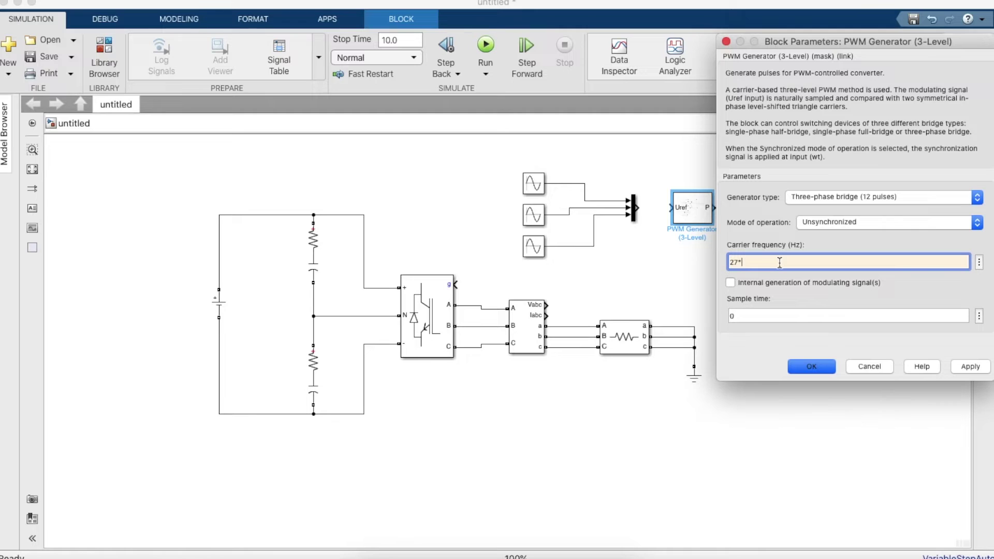
pyautogui.write('50*3')
pyautogui.click(802, 367)
# - Connect the Mux to the PWM Uref input and the PWM pulses to the bridge's g input
pyautogui.moveTo(668, 208); pyautogui.dragTo(636, 207)
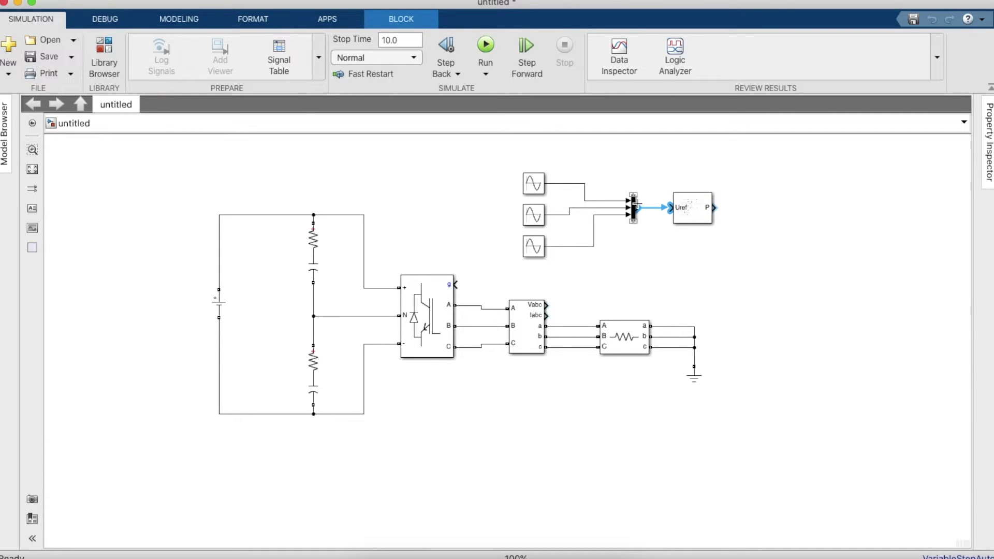
pyautogui.click(717, 206)
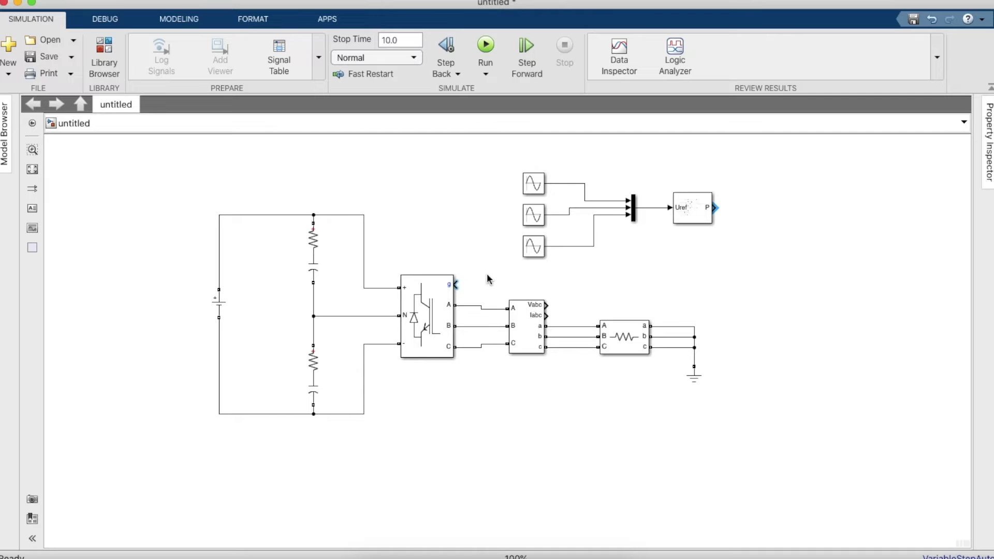
pyautogui.click(456, 284)
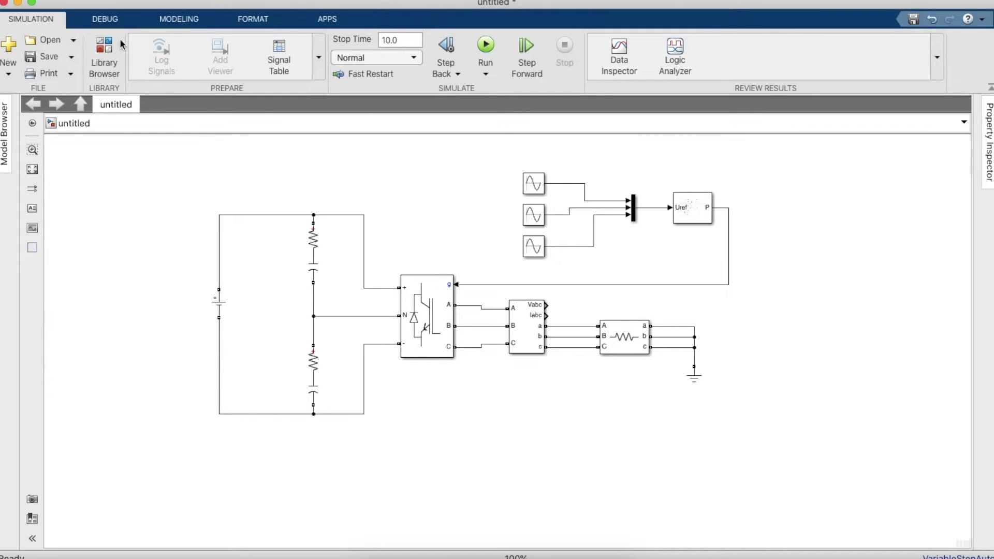
pyautogui.click(103, 46)
# - Add a Scope block found by a 'Scope' library search and briefly open its window
pyautogui.doubleClick(597, 73)
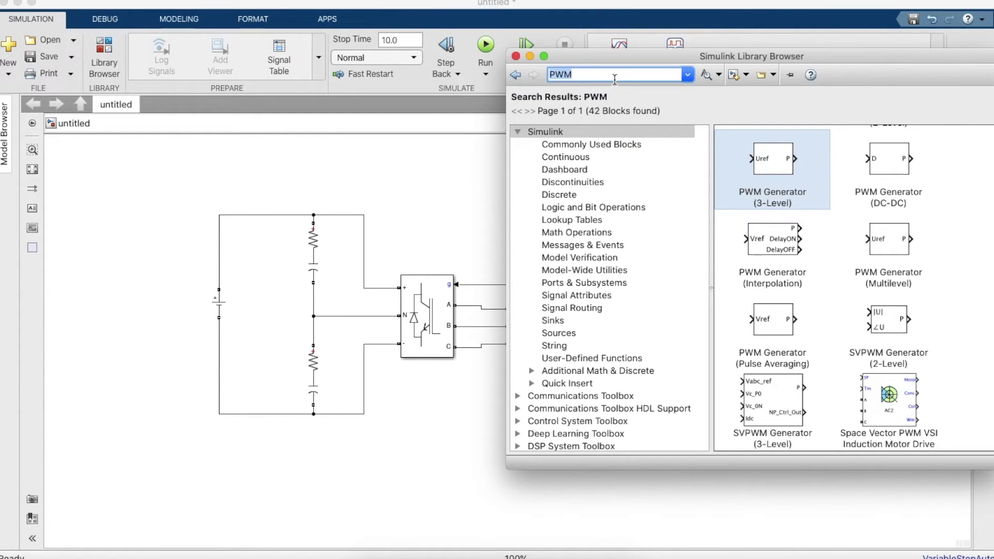
pyautogui.press('BackSpace')
pyautogui.write('Scope')
pyautogui.press('Return')
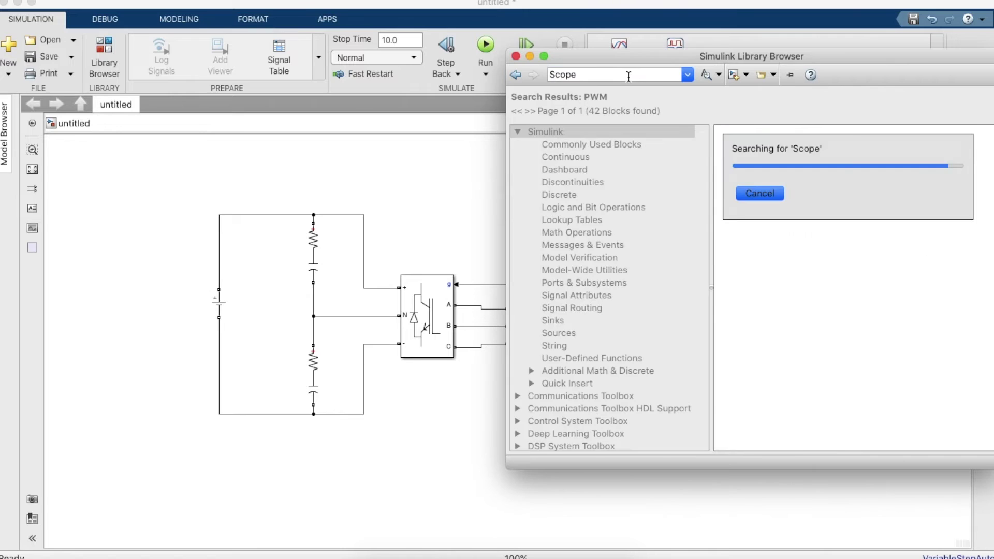
pyautogui.click(760, 171)
pyautogui.moveTo(760, 170); pyautogui.dragTo(444, 242)
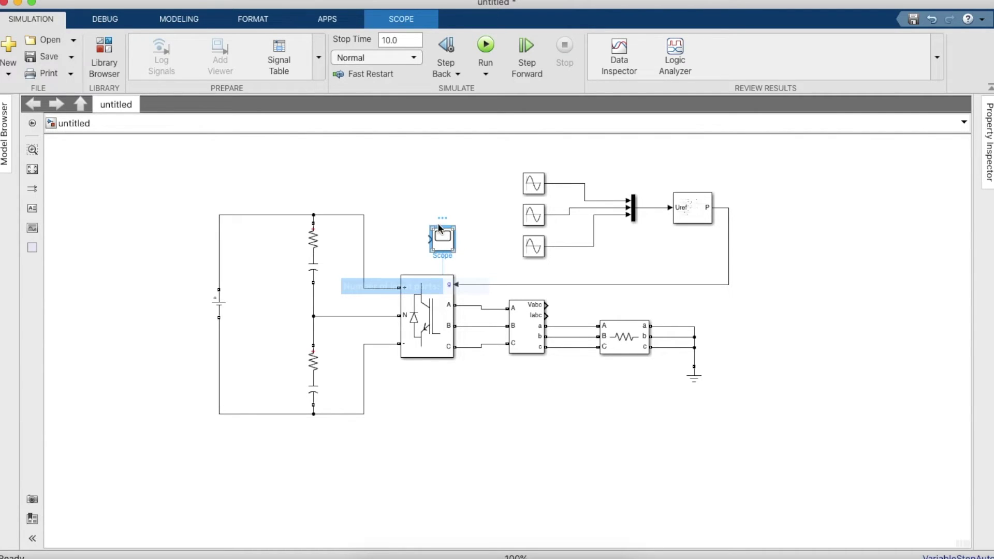
pyautogui.doubleClick(442, 239)
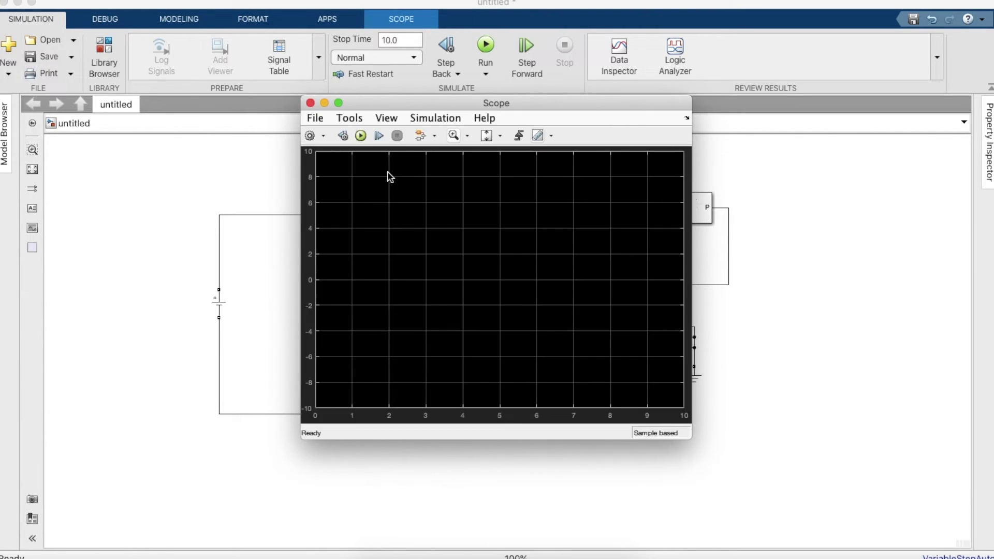
pyautogui.click(378, 117)
pyautogui.click(537, 318)
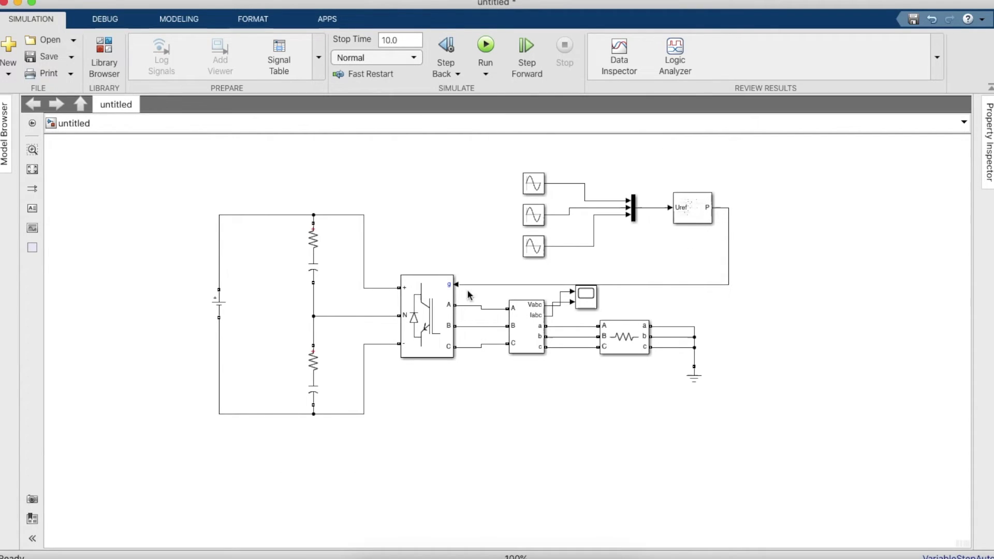
# - Add a powergui block found by searching 'Gui', then start the simulation
pyautogui.click(104, 58)
pyautogui.doubleClick(615, 75)
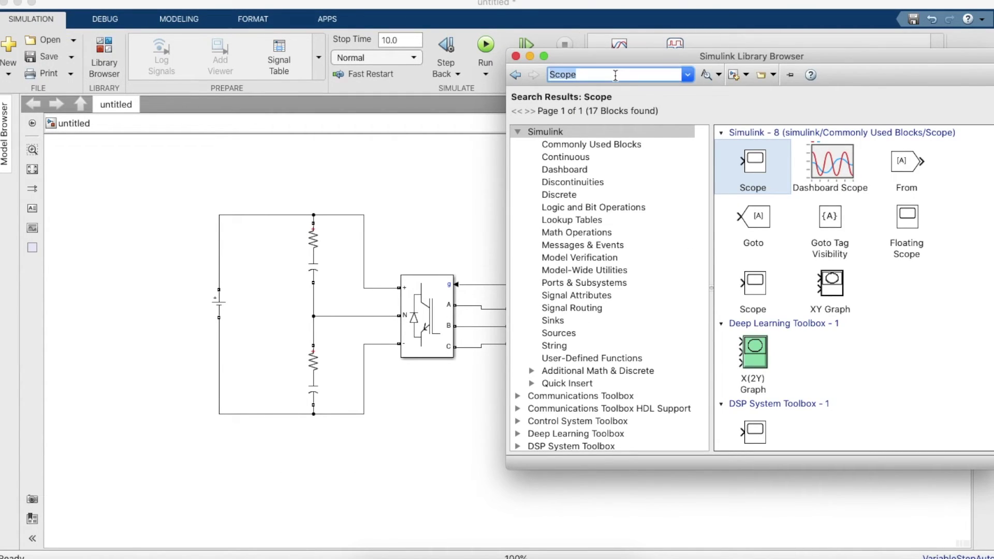
pyautogui.write('Gui')
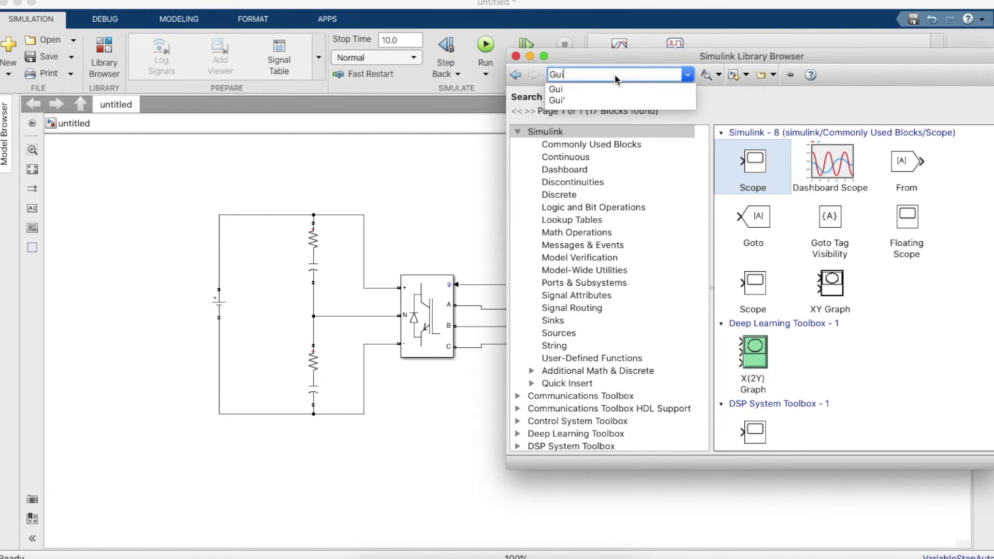
pyautogui.press('Return')
pyautogui.moveTo(776, 162); pyautogui.dragTo(149, 192)
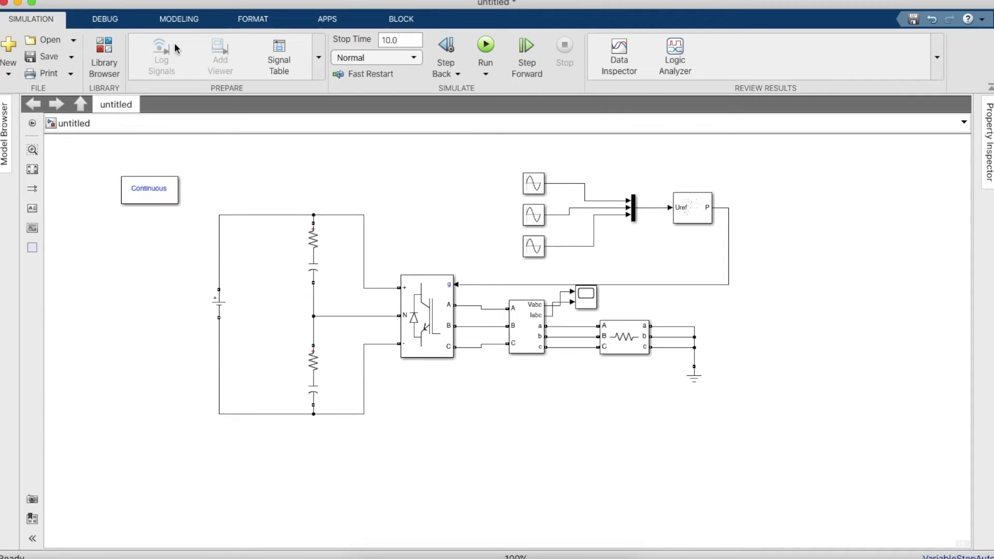
pyautogui.click(488, 47)
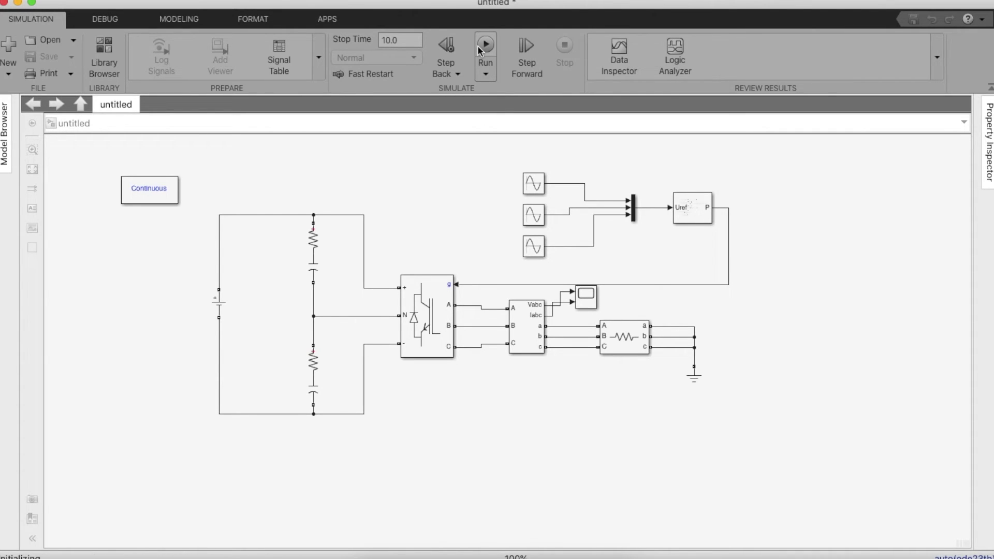
# - Resume the paused simulation and open the Scope to watch the waveforms
pyautogui.click(478, 45)
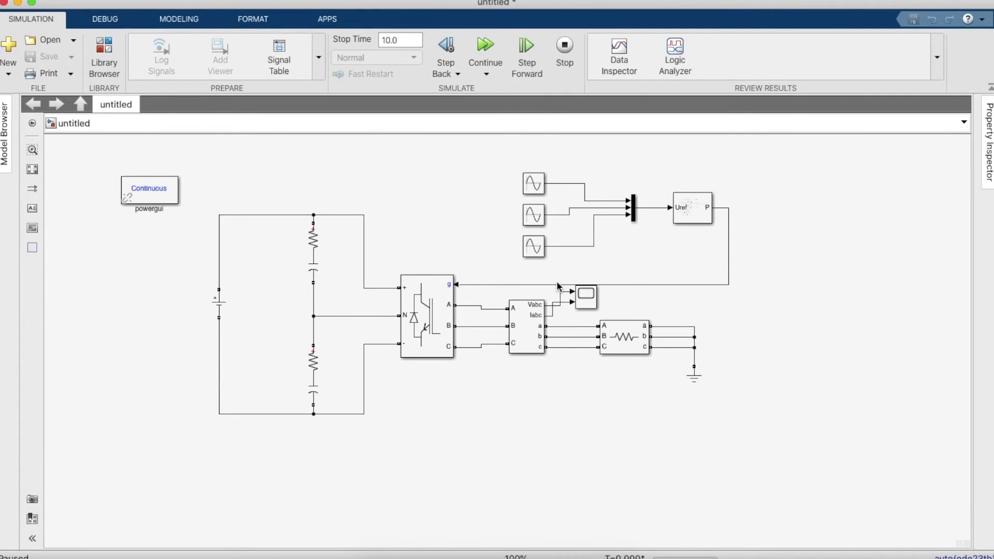
pyautogui.click(485, 47)
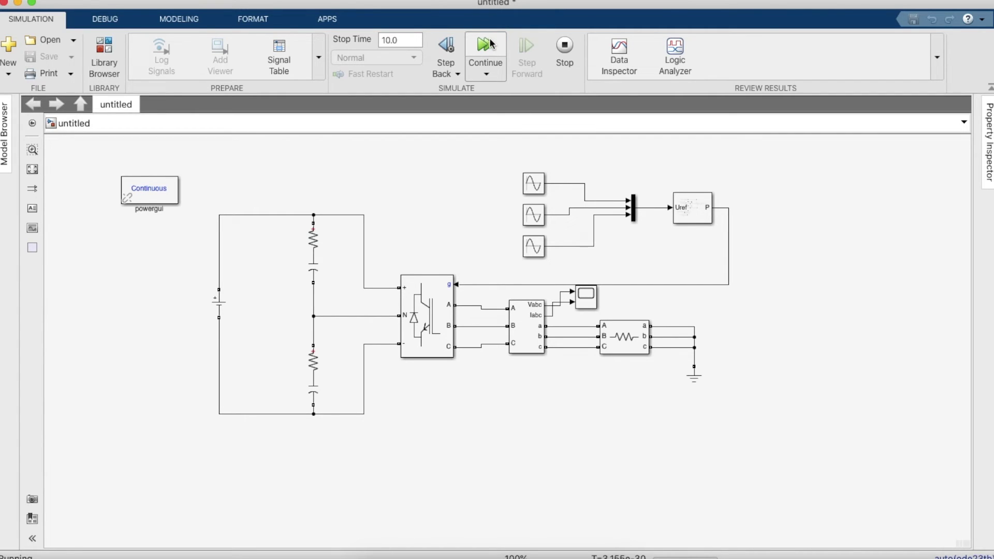
pyautogui.click(583, 284)
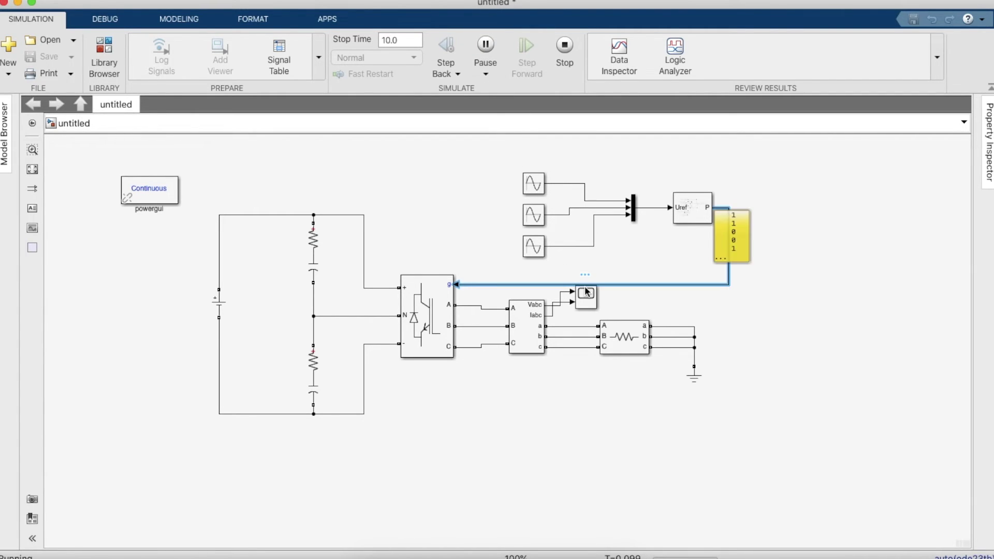
pyautogui.doubleClick(587, 297)
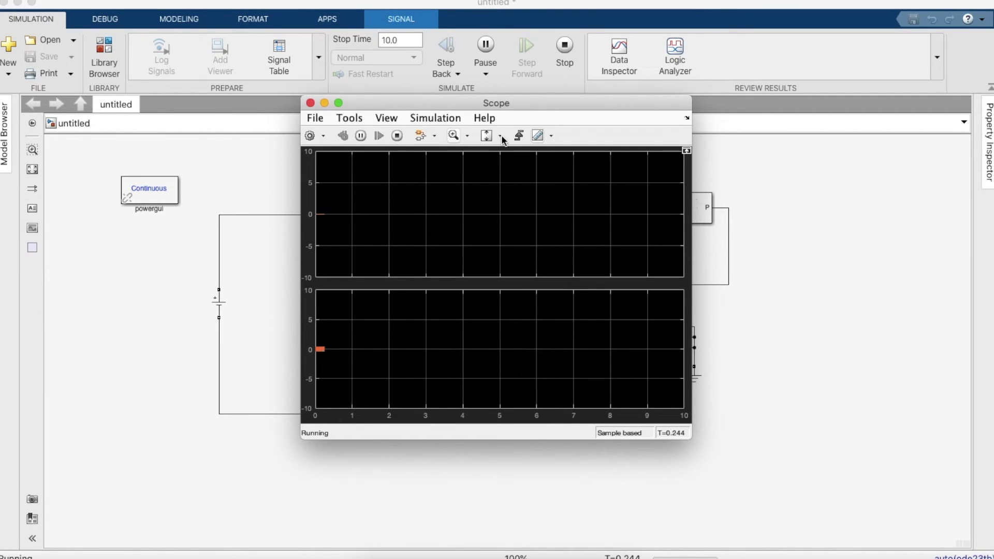
# - Fit the scope axes to the signals and zoom the time axis to a few cycles near 0.65
pyautogui.click(501, 134)
pyautogui.click(487, 176)
pyautogui.click(487, 136)
pyautogui.click(452, 135)
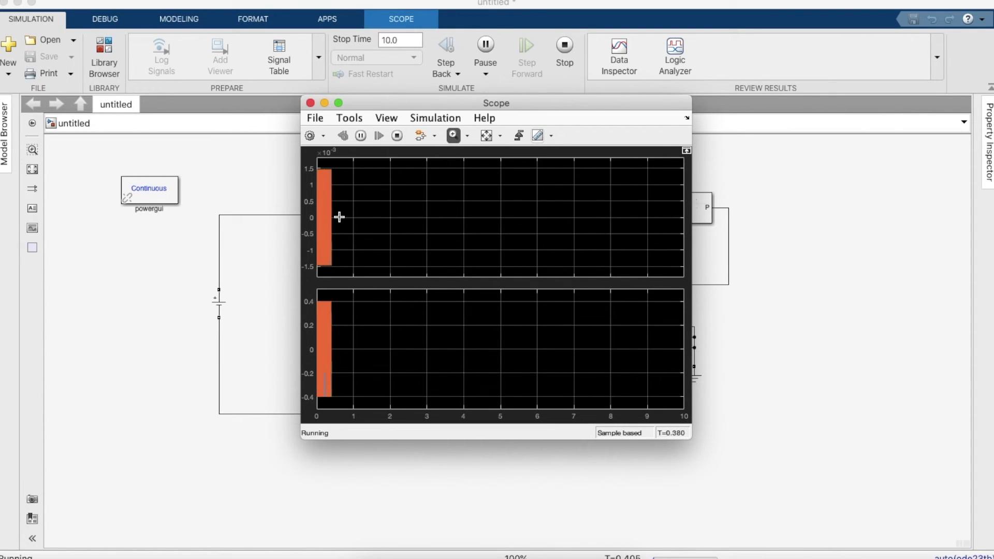
pyautogui.click(329, 216)
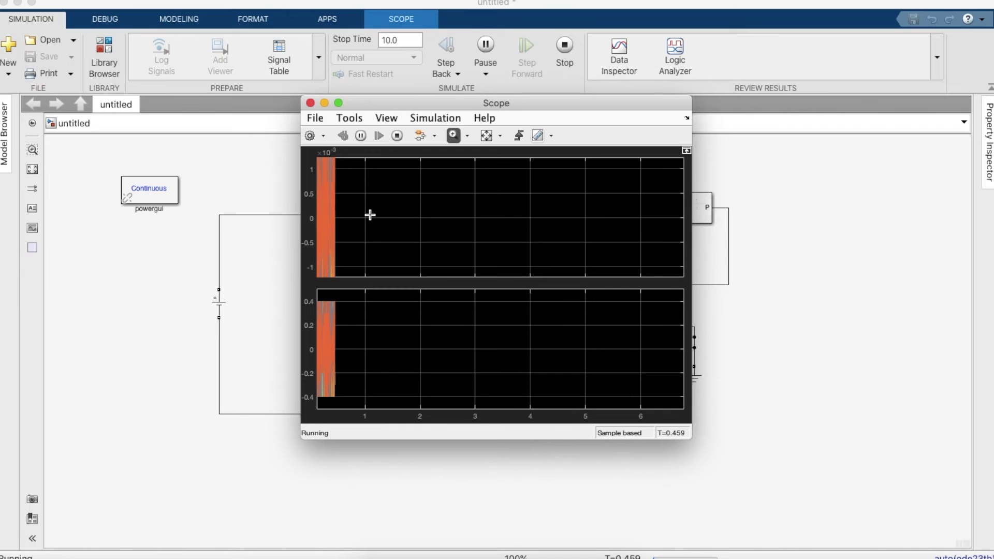
pyautogui.moveTo(370, 215); pyautogui.dragTo(331, 216)
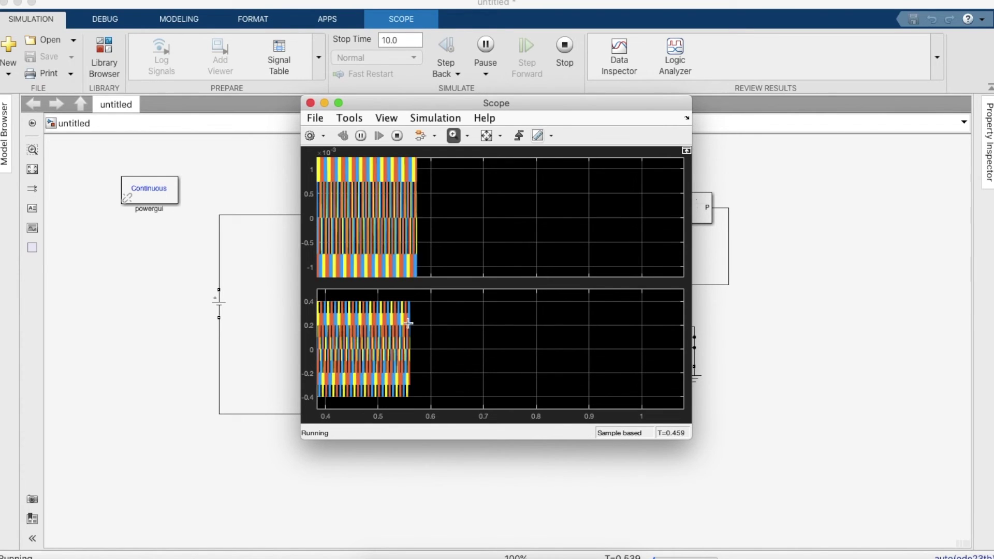
pyautogui.moveTo(436, 332); pyautogui.dragTo(479, 331)
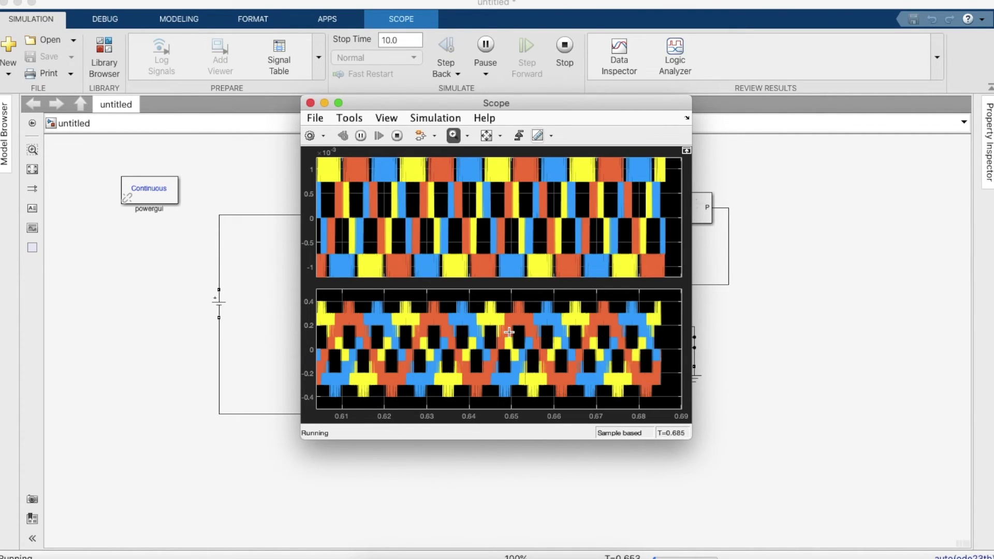
# - Rezoom onto the stepped waveforms, close the scope, and stop the simulation
pyautogui.click(484, 118)
pyautogui.click(486, 140)
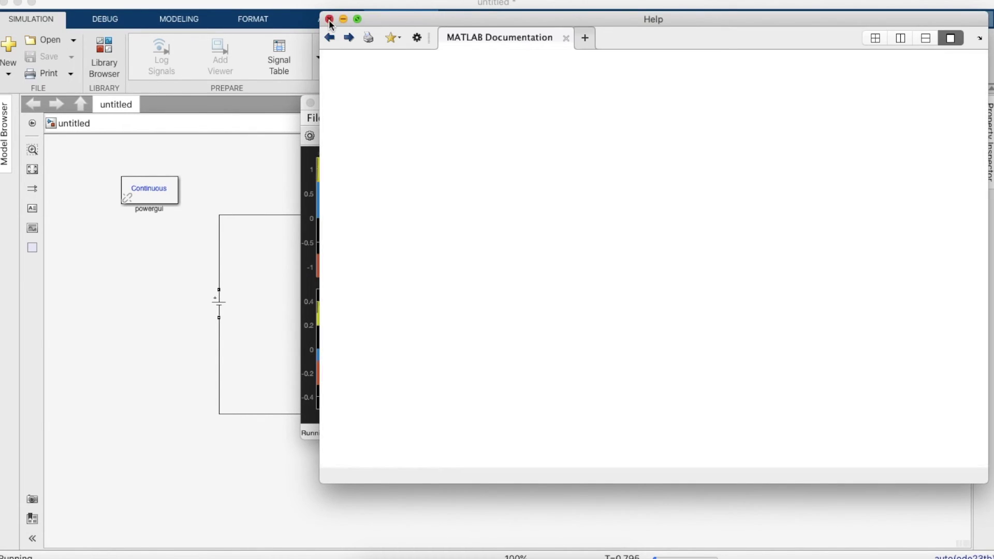
pyautogui.click(329, 19)
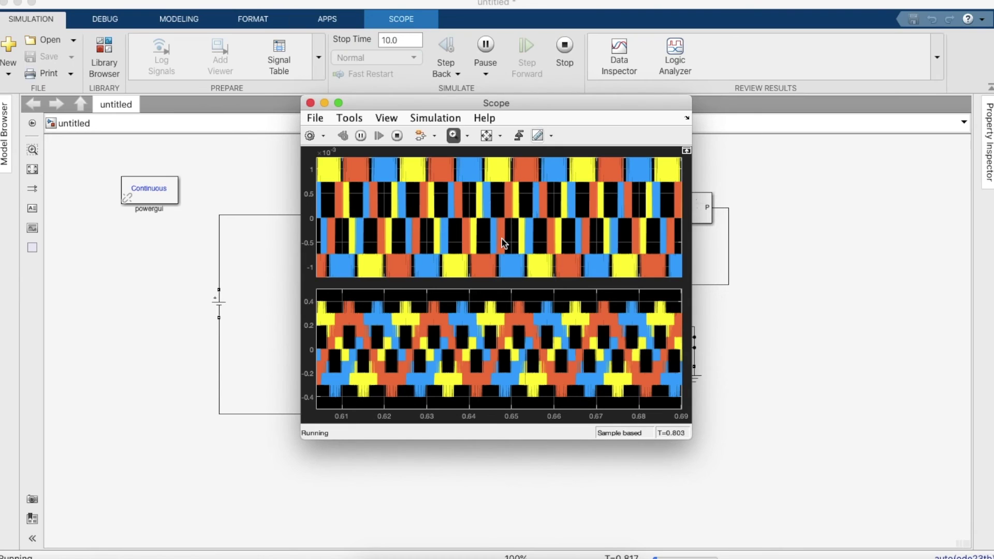
pyautogui.click(486, 136)
pyautogui.moveTo(382, 213); pyautogui.dragTo(319, 216)
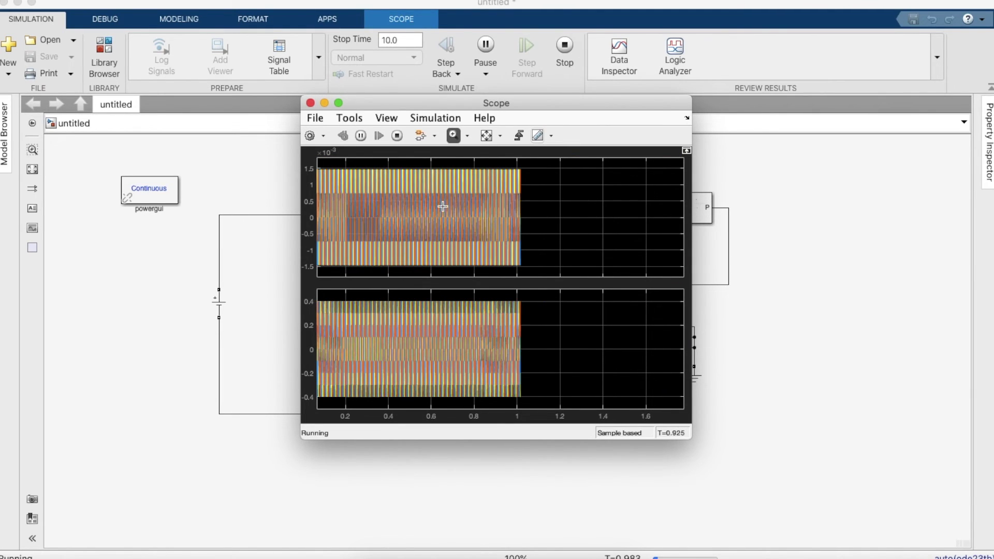
pyautogui.moveTo(443, 207)
pyautogui.mouseDown()
pyautogui.moveTo(419, 207)
pyautogui.moveTo(446, 207)
pyautogui.mouseUp()
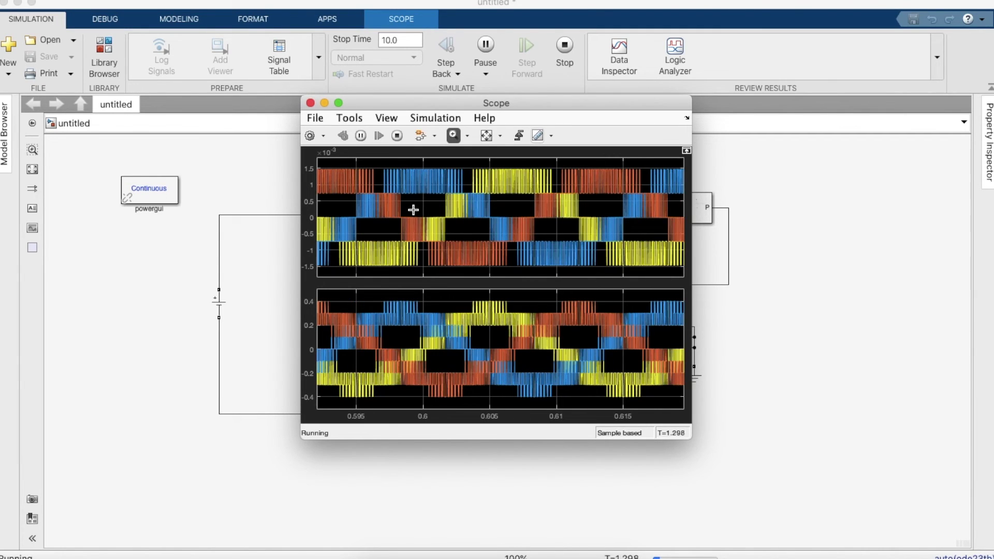
pyautogui.click(311, 103)
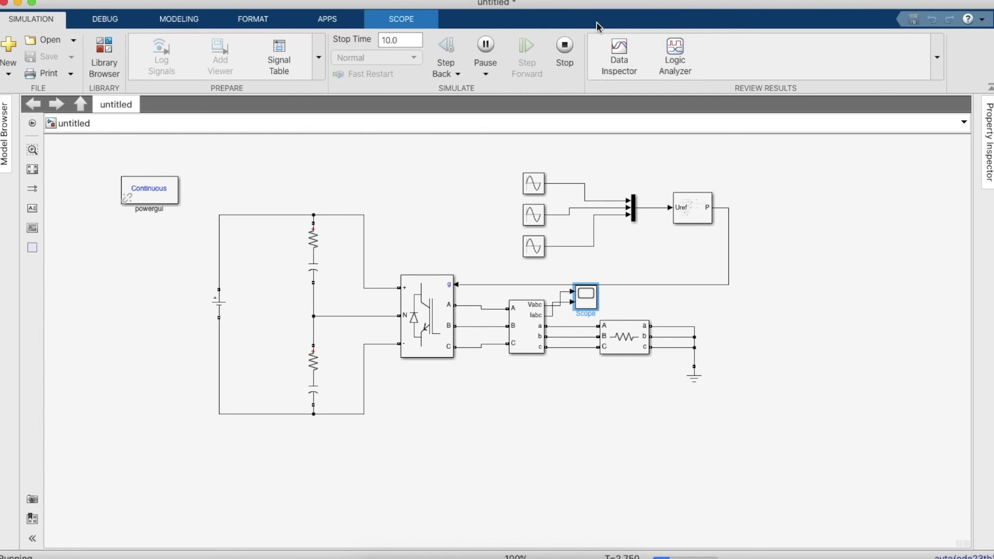
pyautogui.click(560, 61)
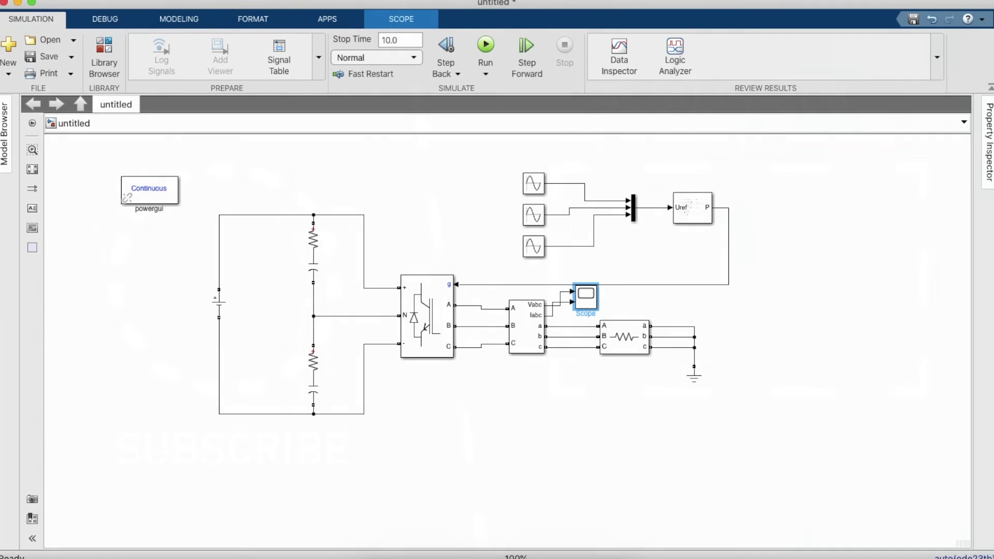